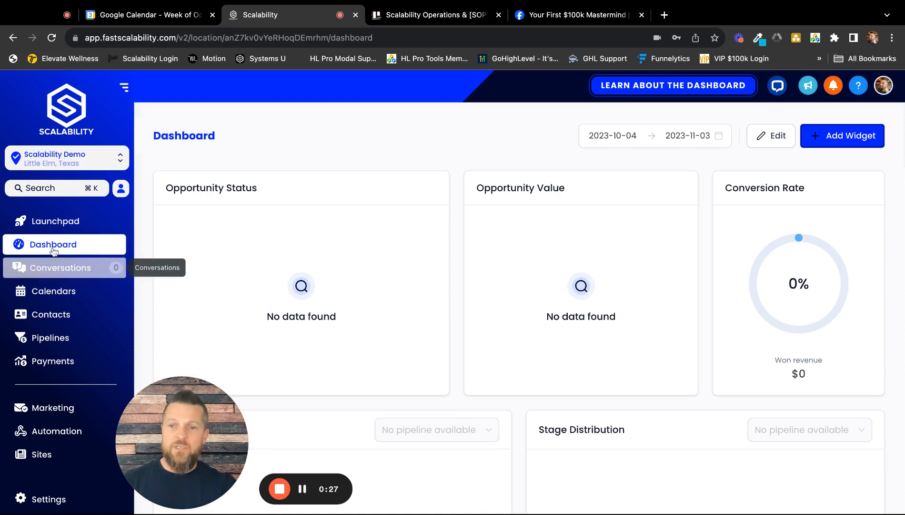
# Open the automation workflows and start creating a new workflow.
pyautogui.scroll(-3, 53, 266)
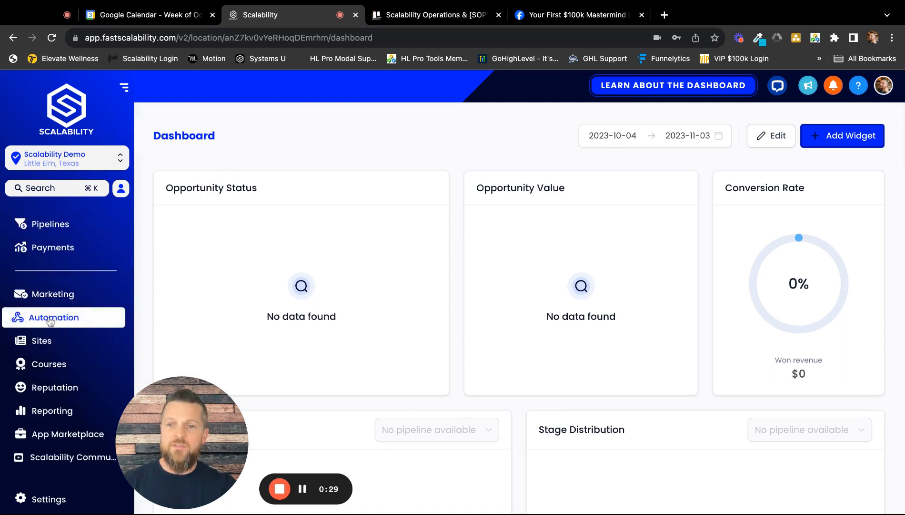
pyautogui.click(59, 316)
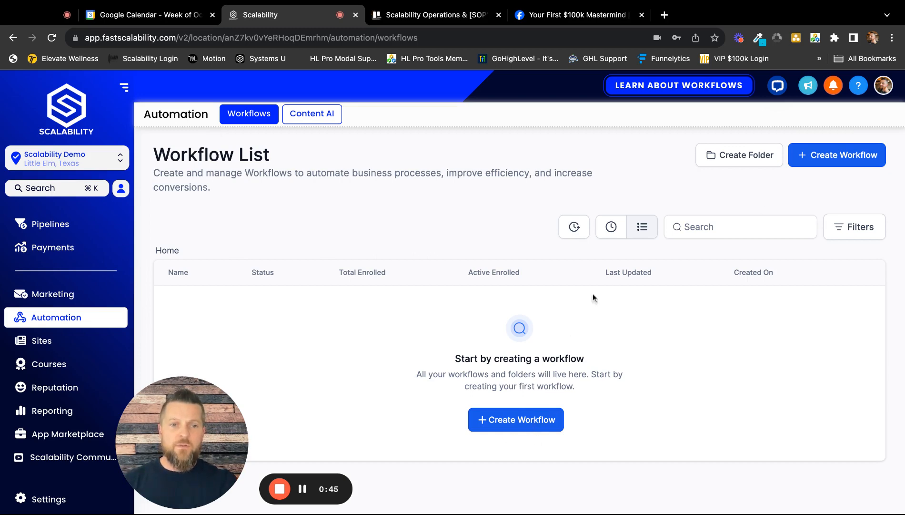
pyautogui.click(843, 161)
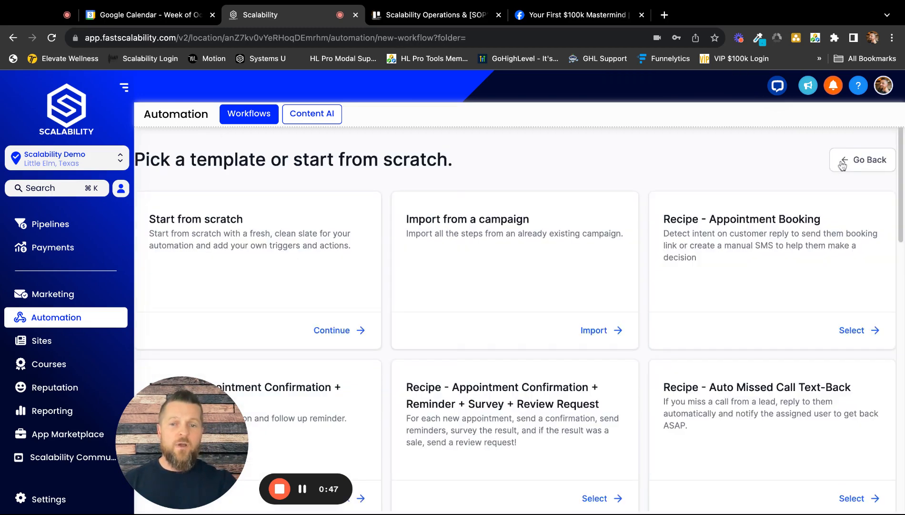
pyautogui.moveTo(244, 450); pyautogui.dragTo(106, 461)
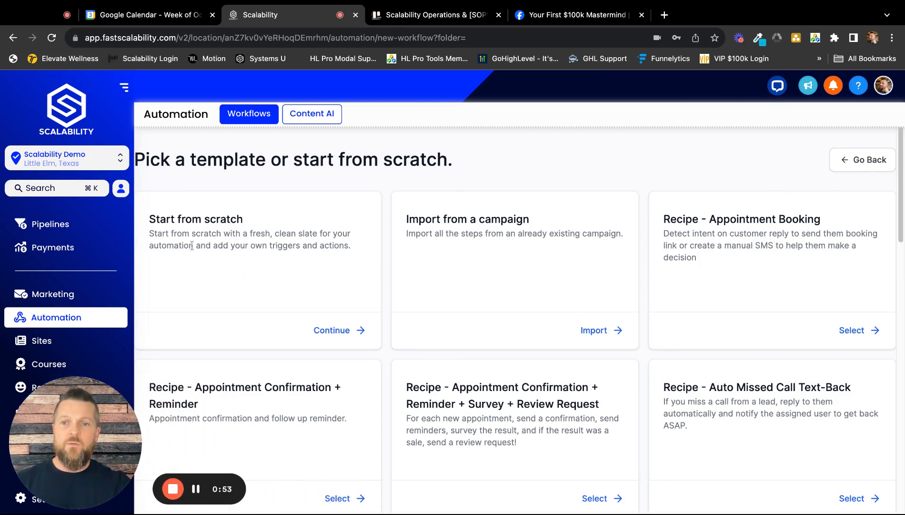
# Look through the available workflow templates and recipes, from appointment booking to lead nurture sequences.
pyautogui.scroll(-5, 511, 309)
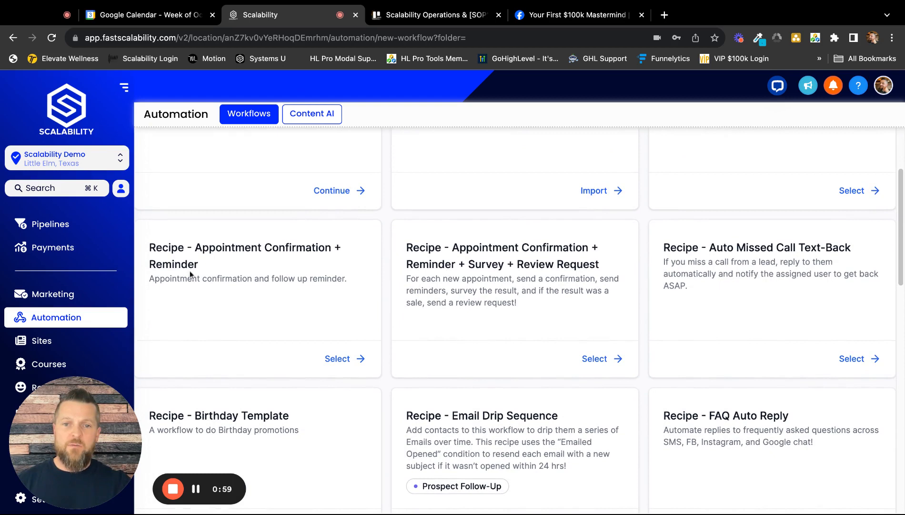
pyautogui.scroll(-5, 440, 280)
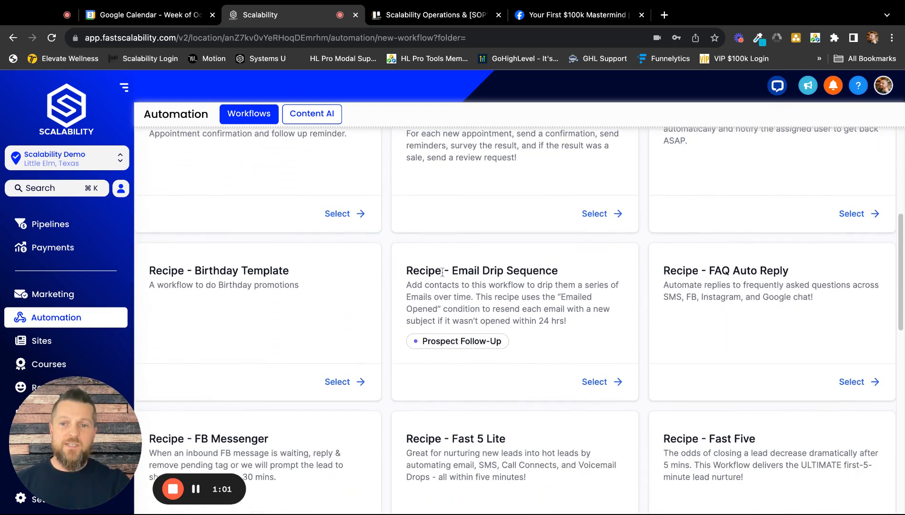
pyautogui.scroll(-2, 484, 247)
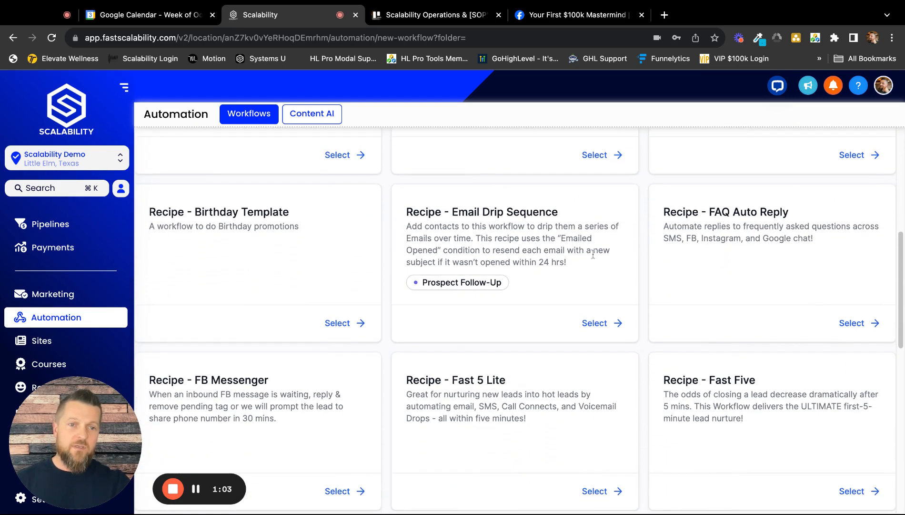
pyautogui.scroll(-4, 711, 273)
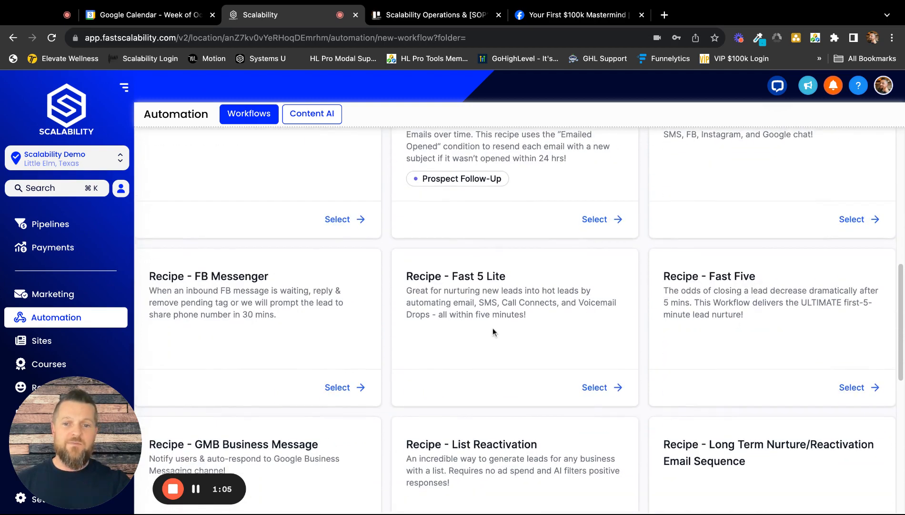
pyautogui.scroll(-5, 493, 327)
pyautogui.scroll(10, 552, 322)
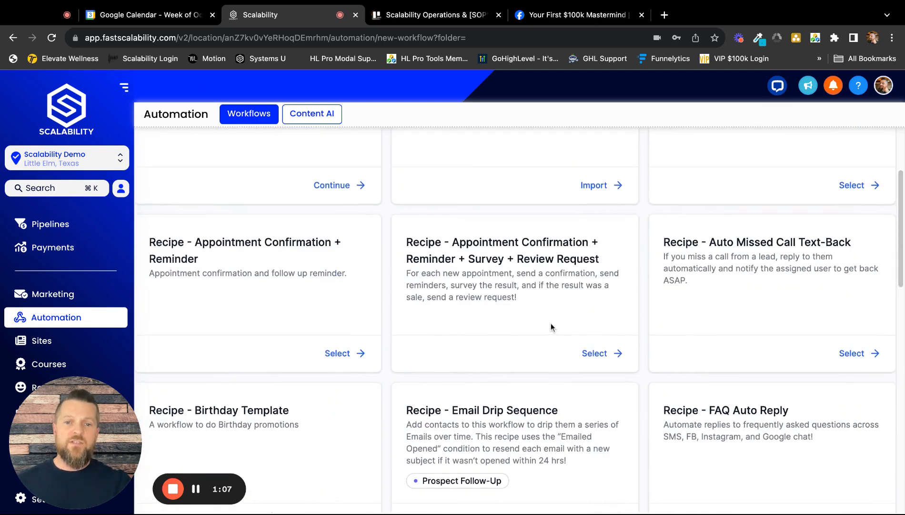
pyautogui.scroll(5, 551, 323)
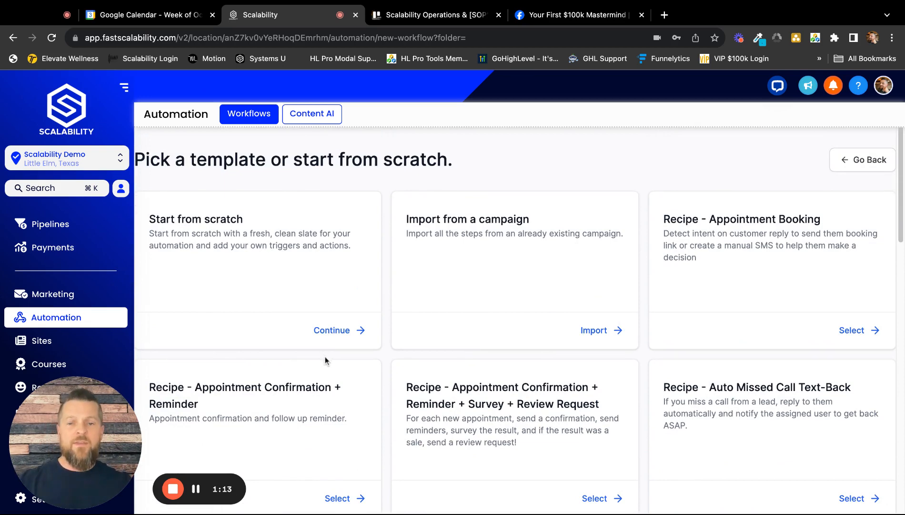
pyautogui.scroll(-5, 332, 354)
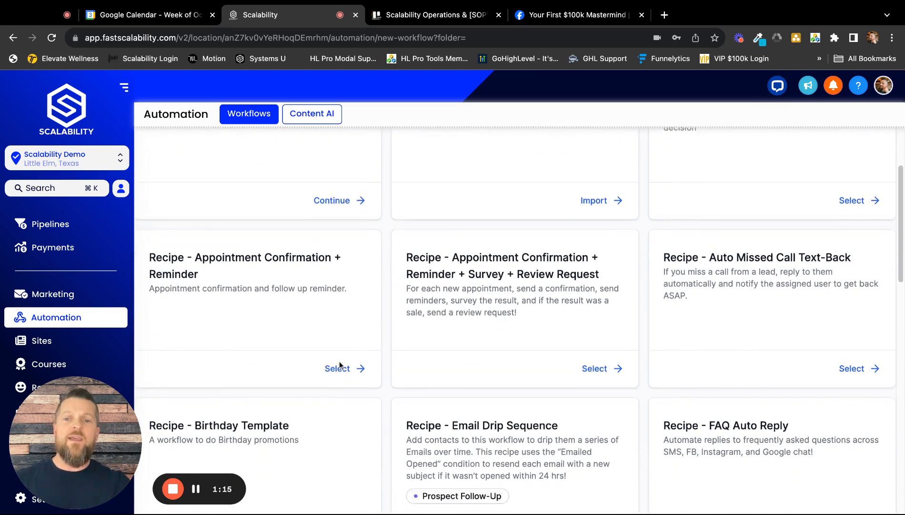
pyautogui.scroll(-2, 339, 365)
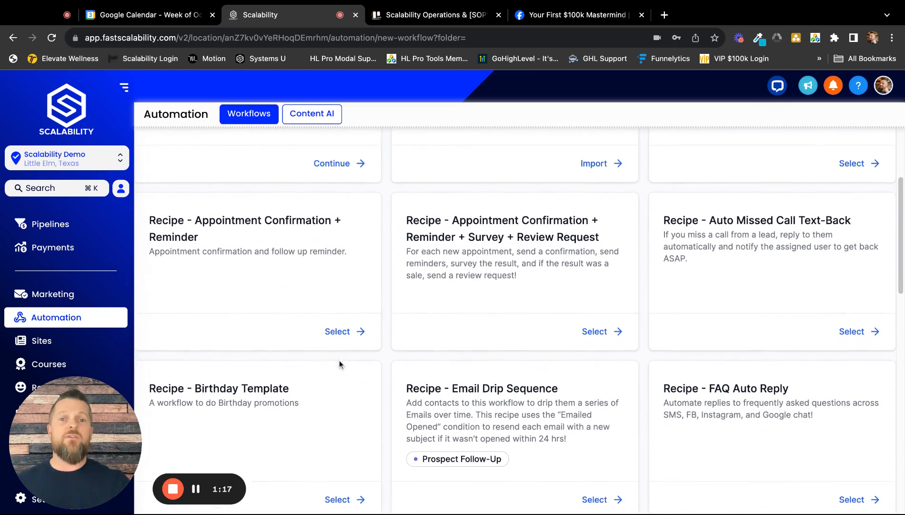
pyautogui.scroll(5, 341, 365)
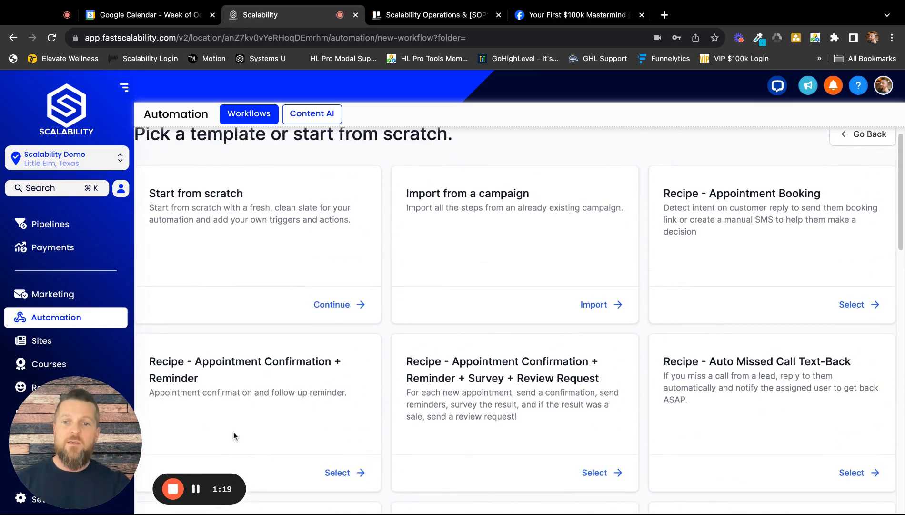
# Create the workflow from the "Recipe - Appointment Confirmation + Reminder" template.
pyautogui.scroll(-5, 232, 405)
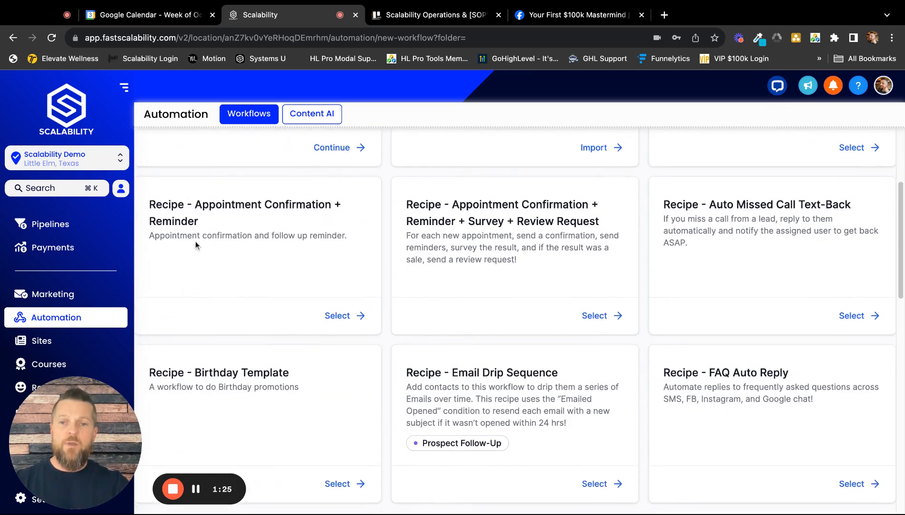
pyautogui.click(339, 316)
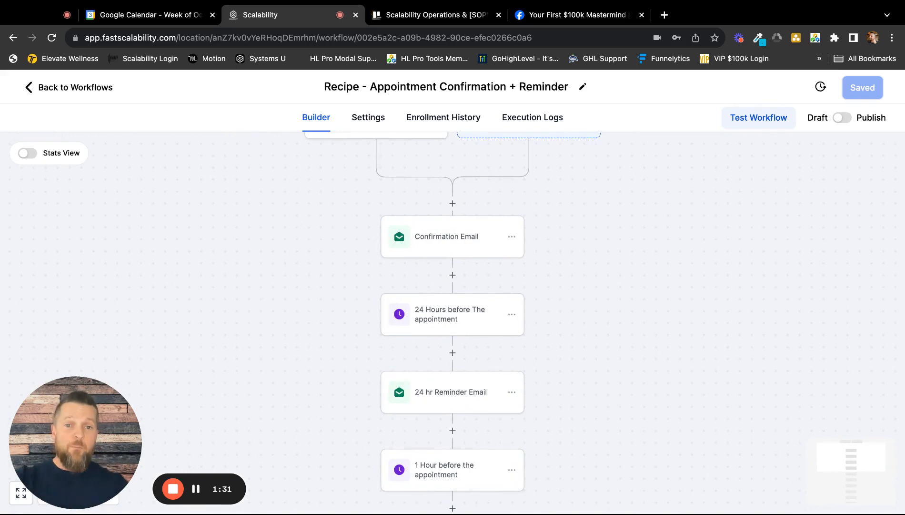
pyautogui.moveTo(94, 451); pyautogui.dragTo(147, 449)
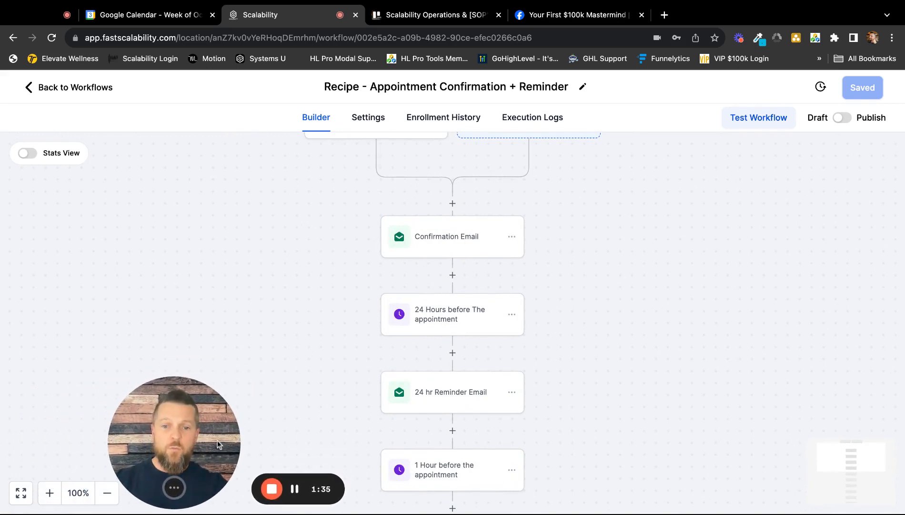
# Examine the whole workflow sequence from the last reminder SMS back up to the appointment trigger.
pyautogui.click(21, 492)
pyautogui.scroll(-3, 518, 364)
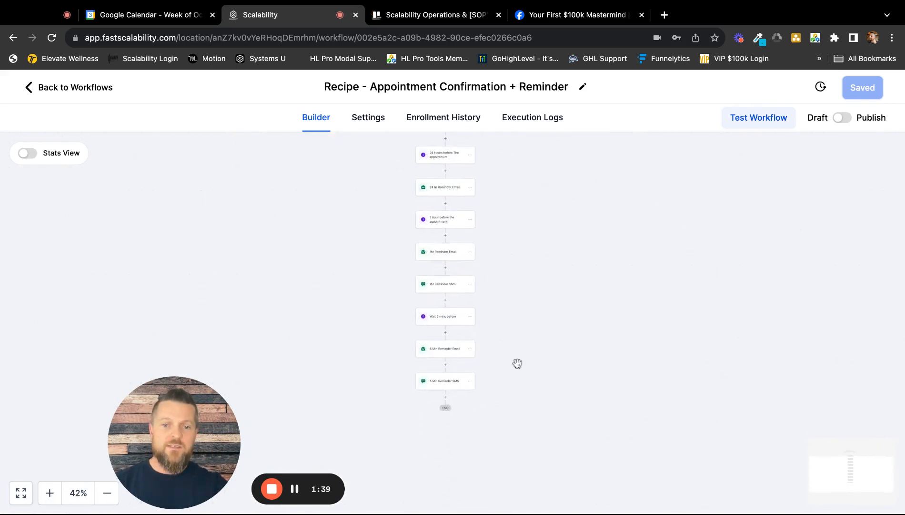
pyautogui.scroll(3, 518, 363)
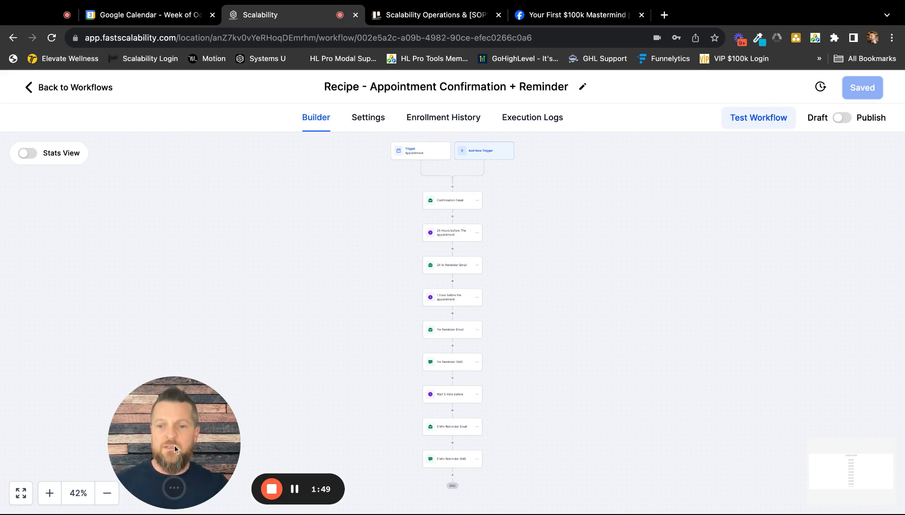
pyautogui.click(50, 493)
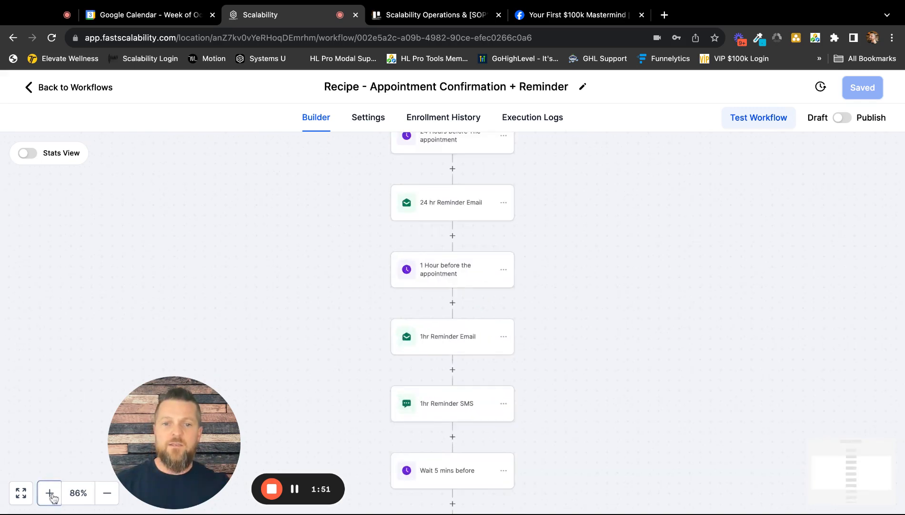
pyautogui.click(50, 493)
pyautogui.scroll(5, 667, 204)
pyautogui.hscroll(-2, 612, 190)
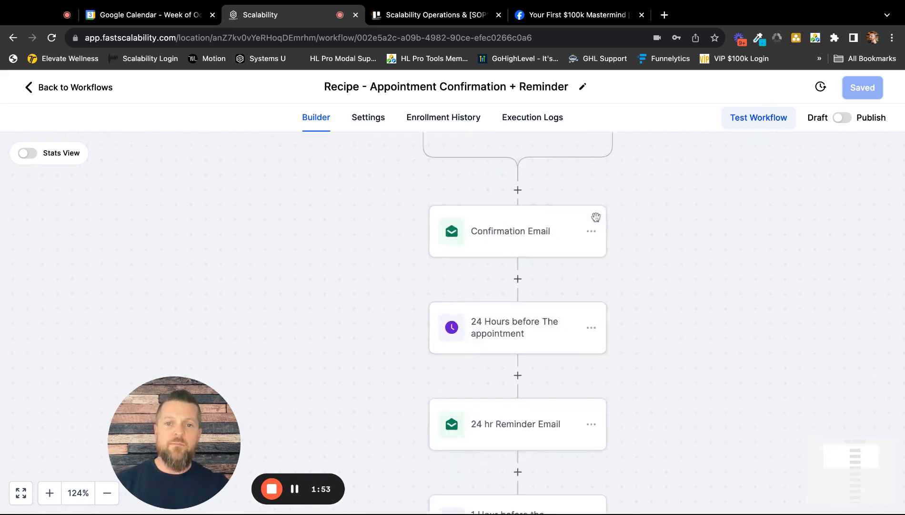
pyautogui.scroll(4, 683, 208)
pyautogui.hscroll(2, 683, 208)
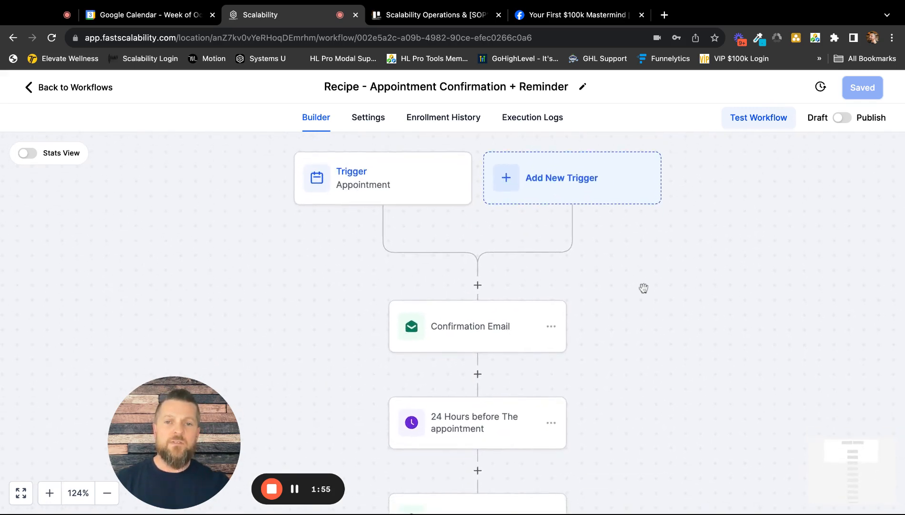
# Change the Appointment trigger's type to "Customer booked appointment".
pyautogui.click(365, 182)
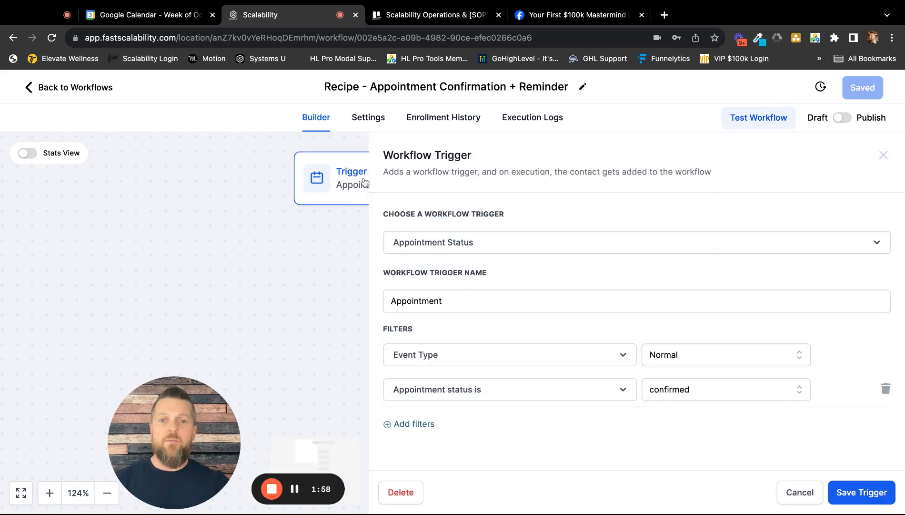
pyautogui.click(460, 245)
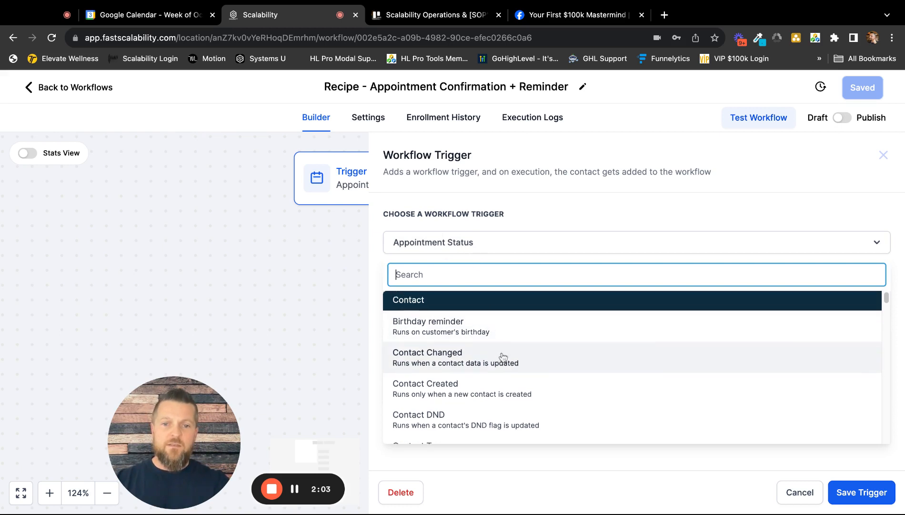
pyautogui.scroll(-5, 505, 358)
pyautogui.scroll(-4, 511, 356)
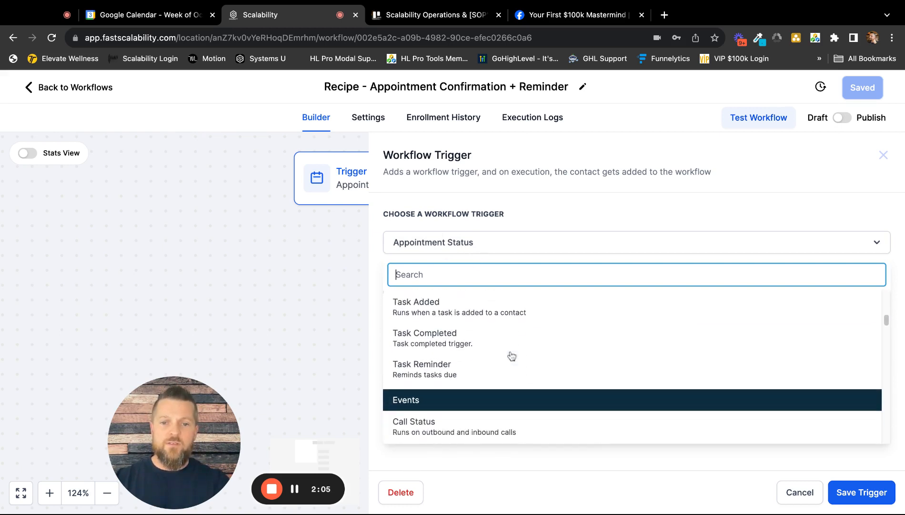
pyautogui.scroll(-5, 511, 358)
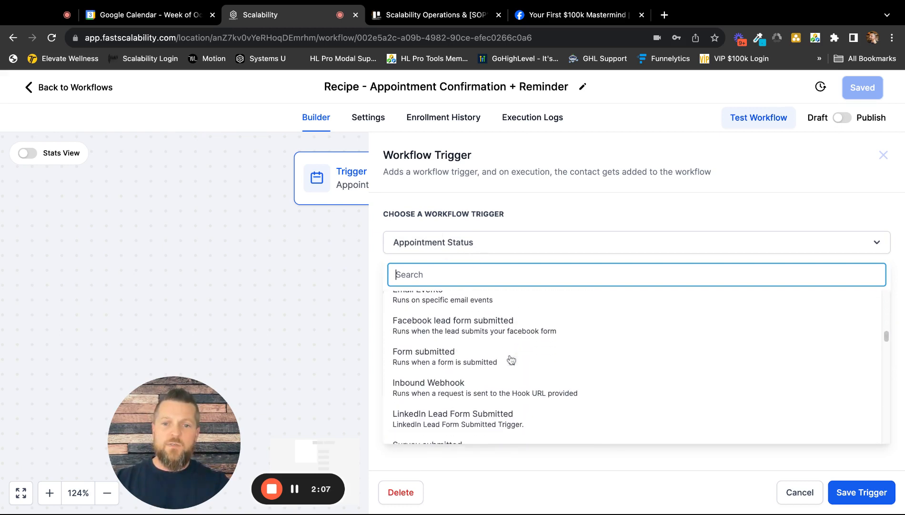
pyautogui.scroll(-5, 513, 358)
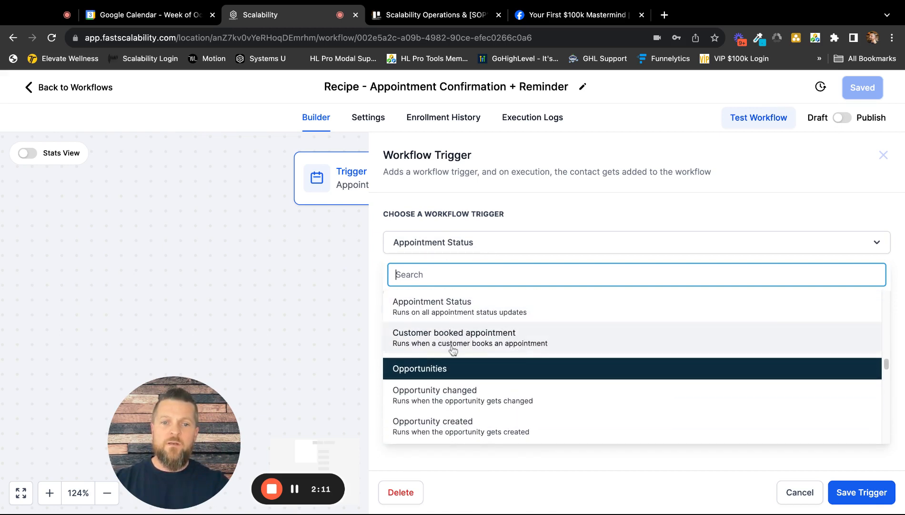
pyautogui.click(460, 341)
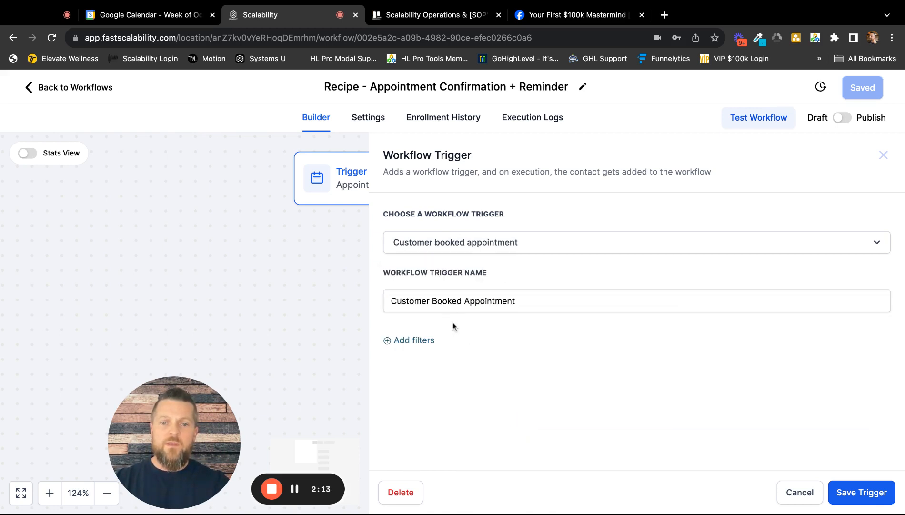
# Add an "In calendar" filter for Scalability Demo Calendar to the trigger and save the trigger.
pyautogui.click(412, 341)
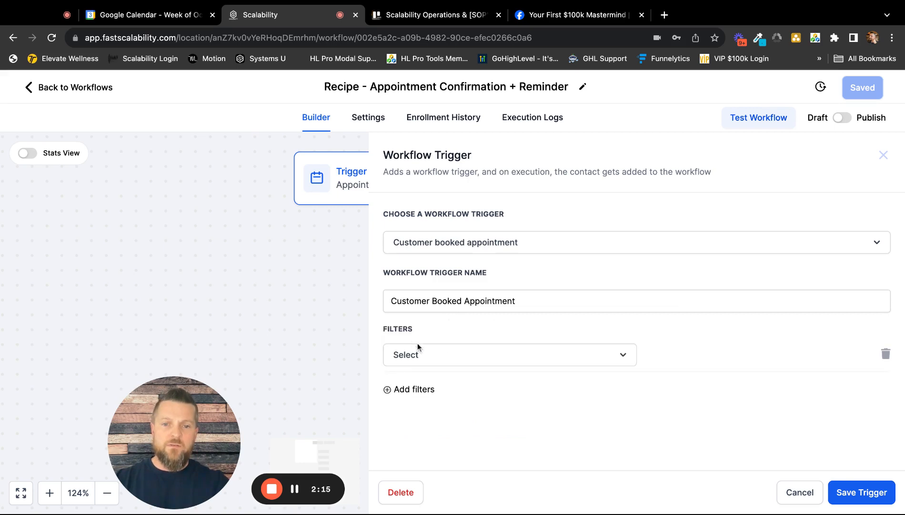
pyautogui.click(433, 359)
pyautogui.scroll(-2, 465, 418)
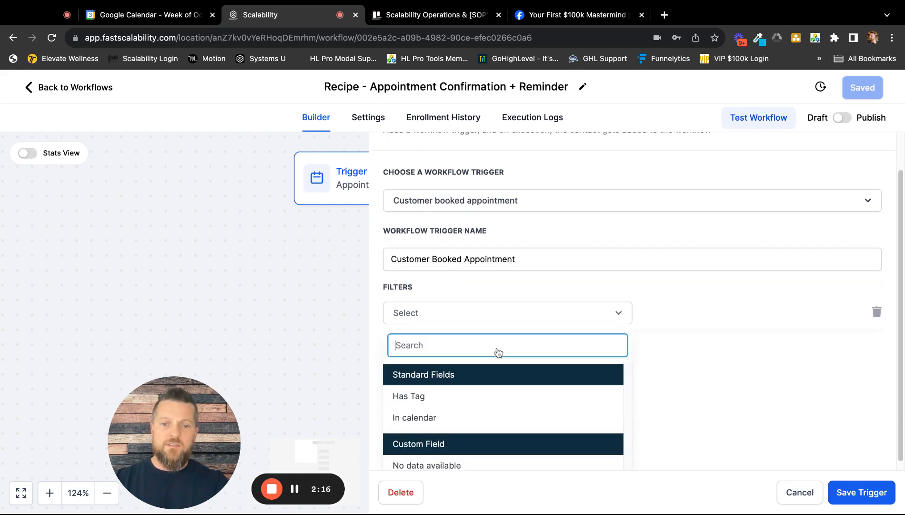
pyautogui.click(422, 409)
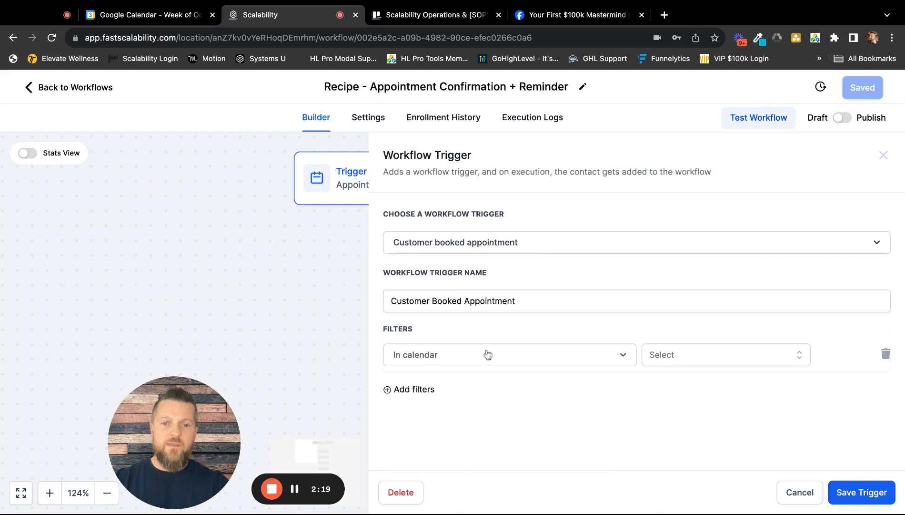
pyautogui.click(715, 361)
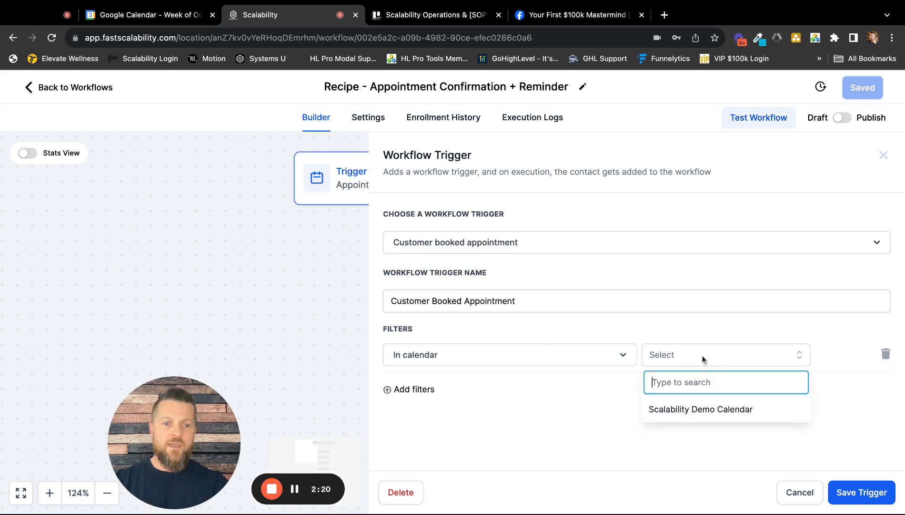
pyautogui.click(699, 406)
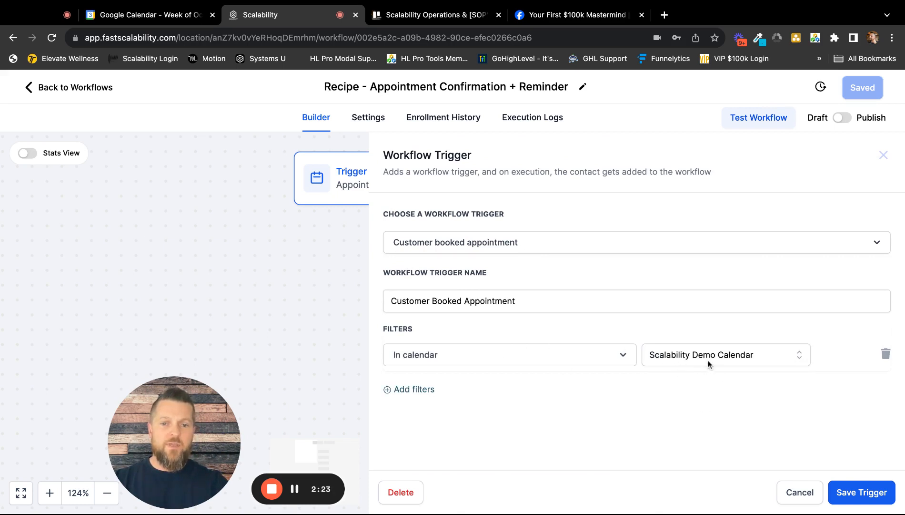
pyautogui.click(856, 495)
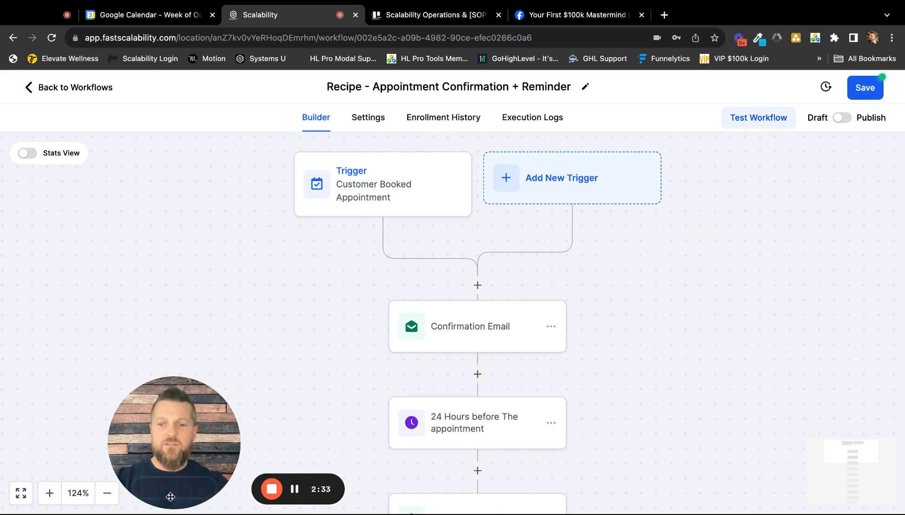
pyautogui.click(107, 492)
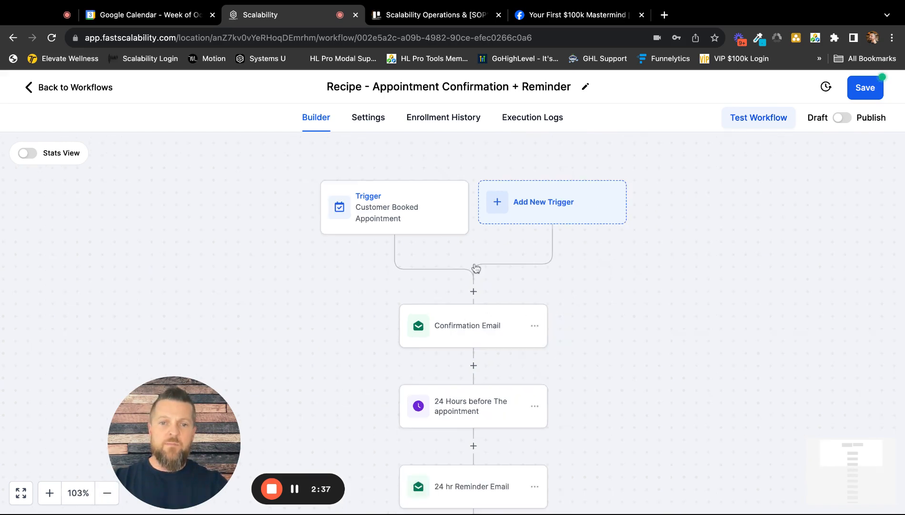
pyautogui.scroll(-2, 603, 279)
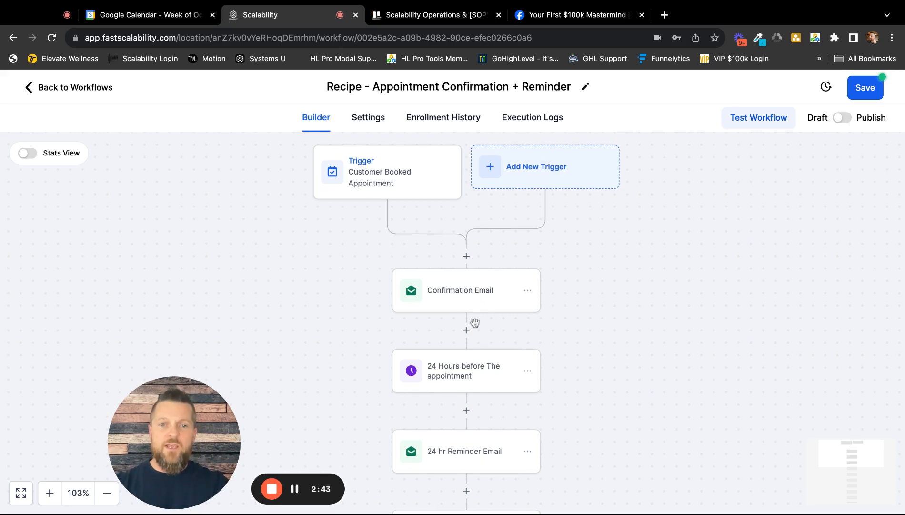
# Open the Confirmation Email action and review its sender, subject and template settings.
pyautogui.click(458, 299)
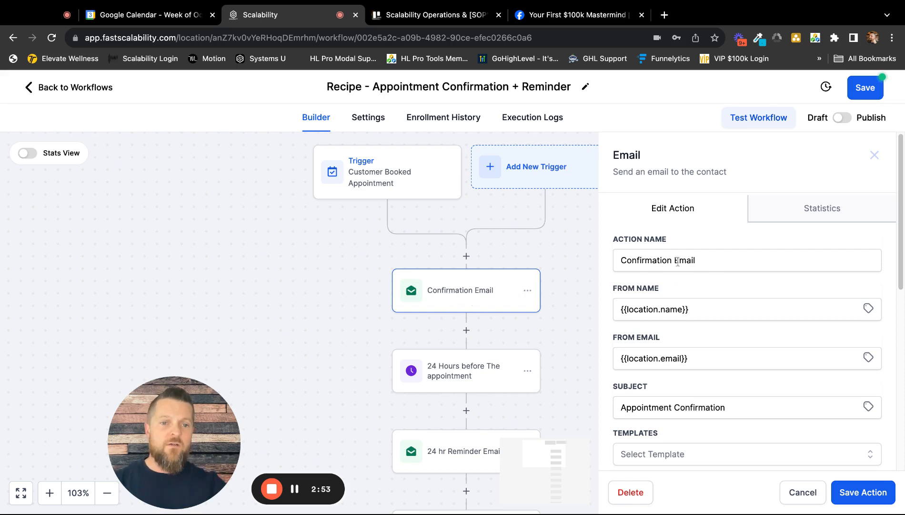
pyautogui.scroll(-2, 727, 274)
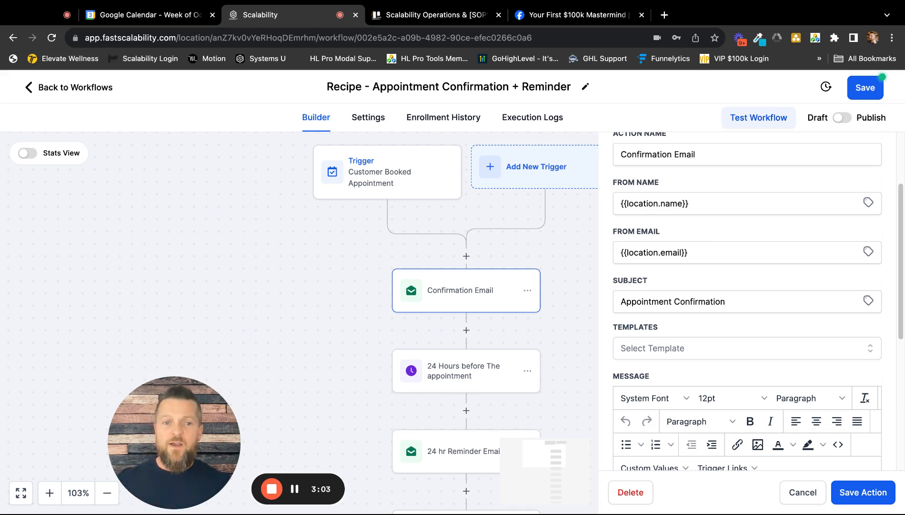
pyautogui.moveTo(287, 476); pyautogui.dragTo(189, 443)
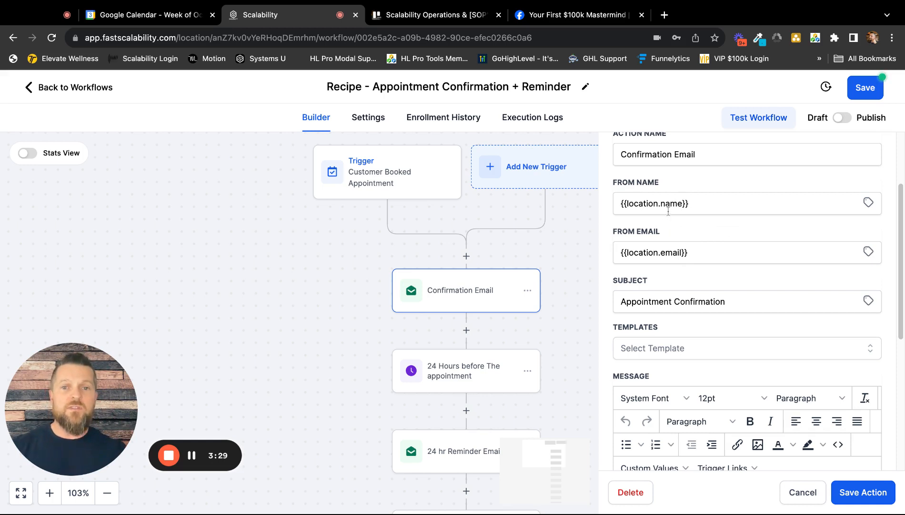
# Replace the confirmation email's From Name placeholder with the sender's full name.
pyautogui.tripleClick(697, 203)
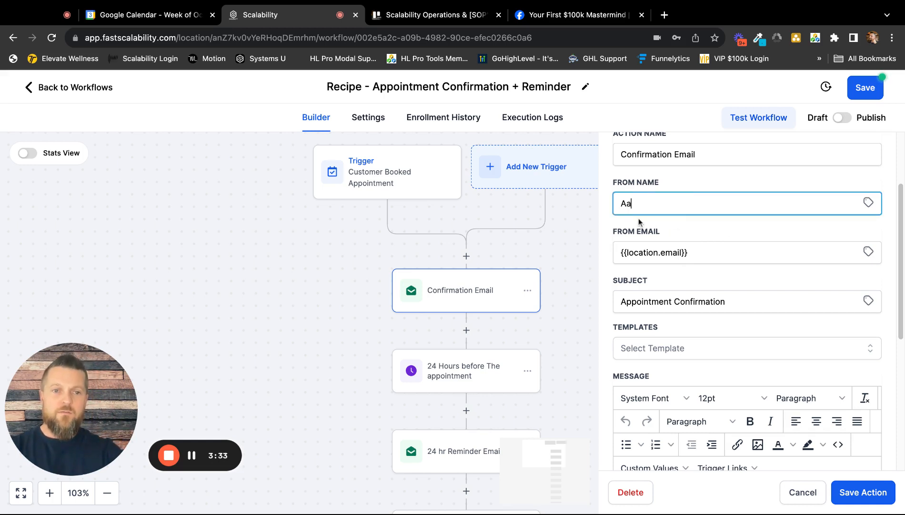
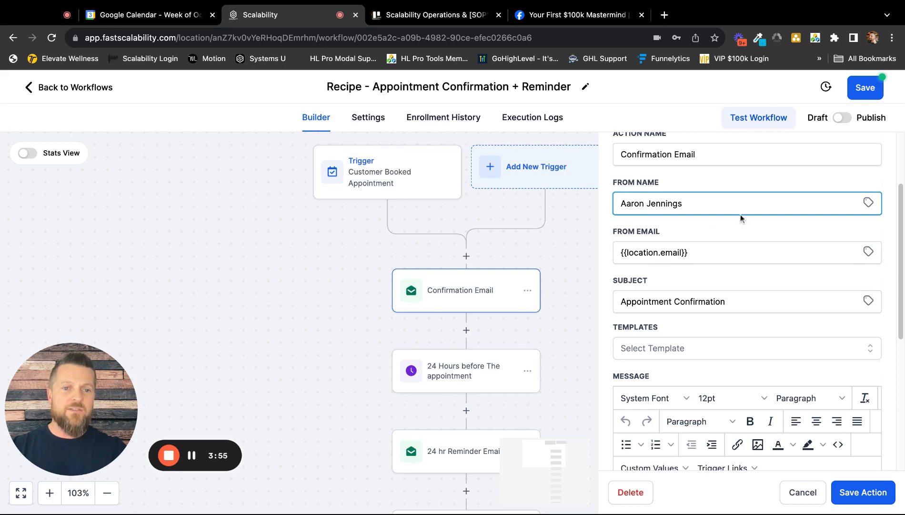
# Insert the Account Name custom value into the From Name and remove the sender's typed name.
pyautogui.click(868, 202)
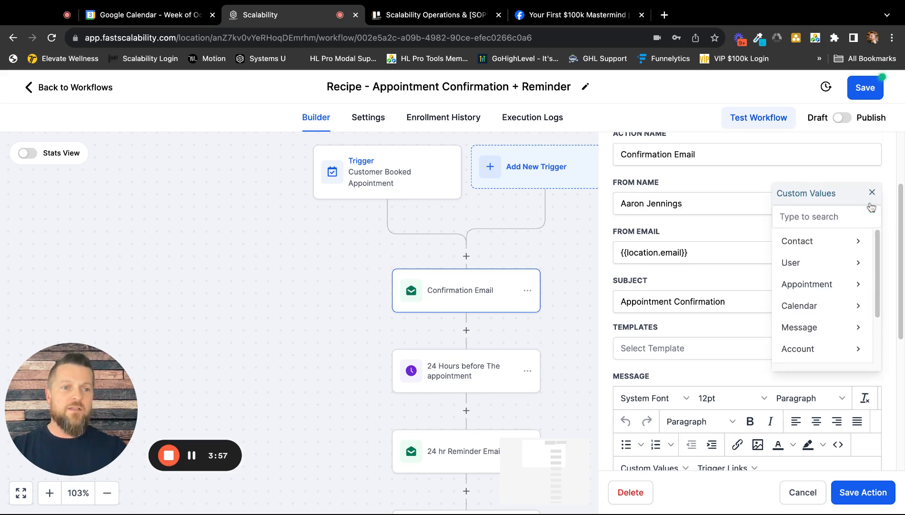
pyautogui.scroll(-3, 815, 265)
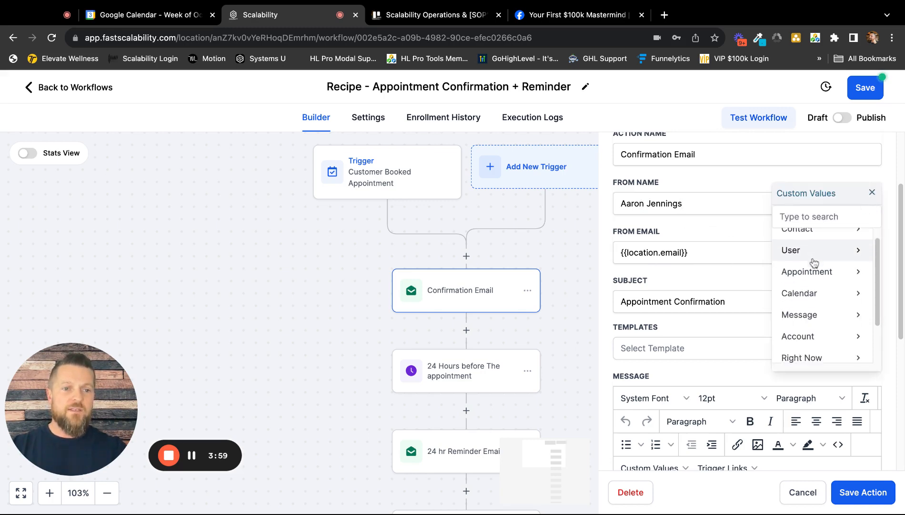
pyautogui.click(803, 288)
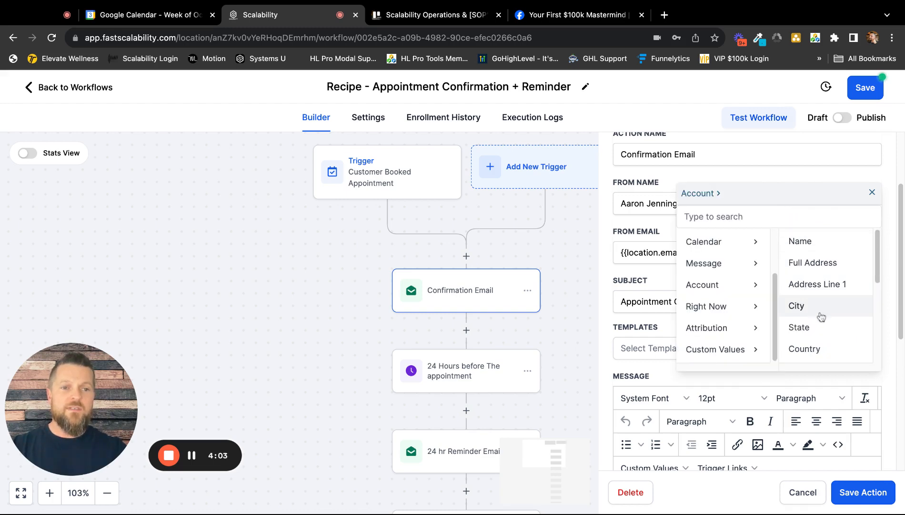
pyautogui.click(818, 246)
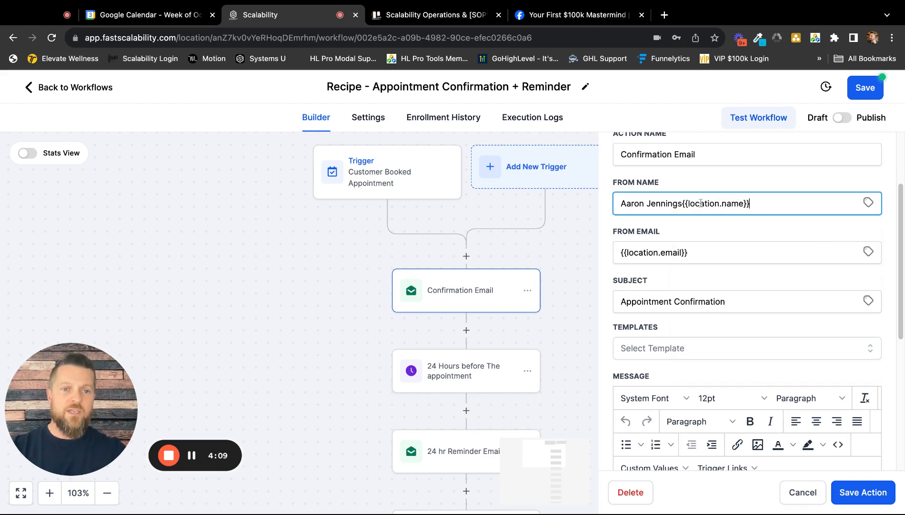
pyautogui.moveTo(683, 204); pyautogui.dragTo(615, 207)
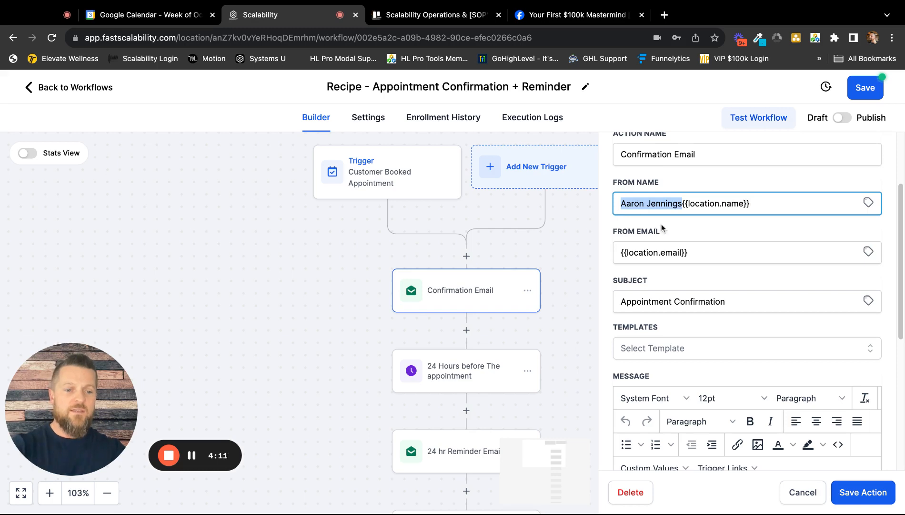
pyautogui.press('BackSpace')
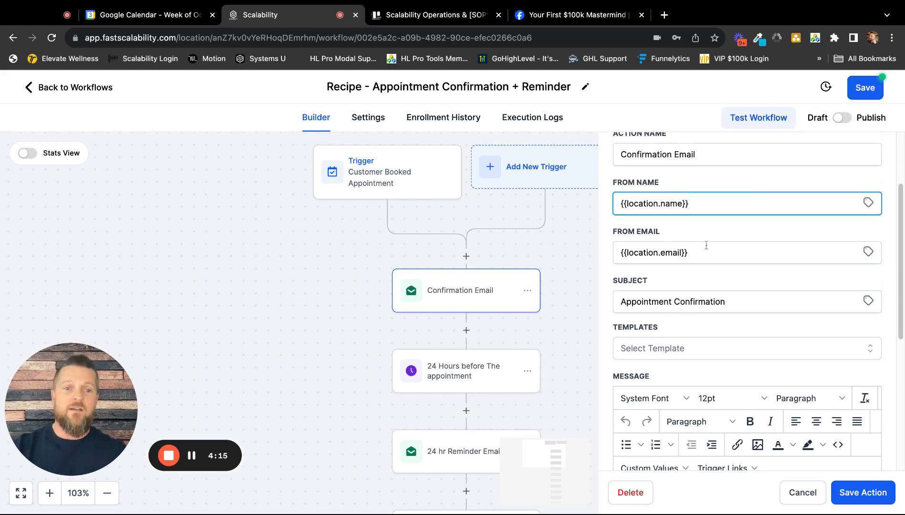
# Examine the confirmation email's message and the Contact custom values available for it, such as First Name.
pyautogui.scroll(-3, 715, 259)
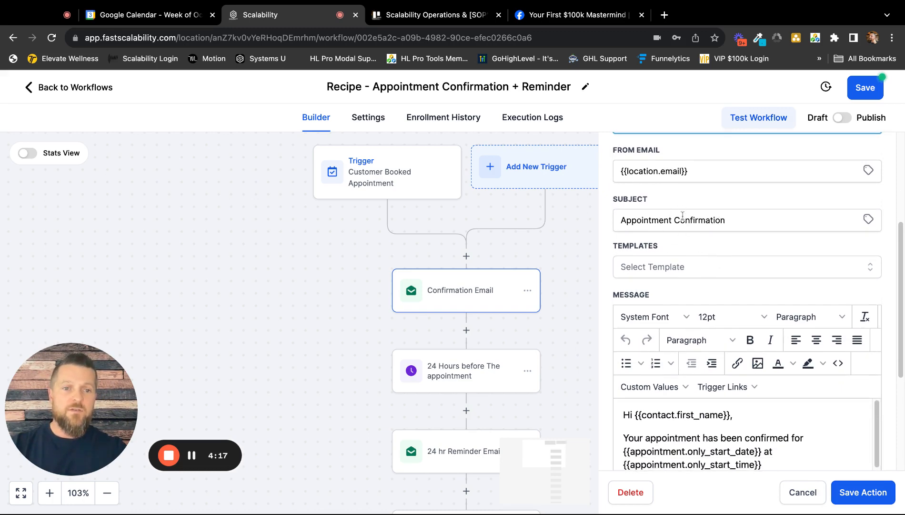
pyautogui.scroll(-3, 696, 234)
pyautogui.scroll(-1, 703, 228)
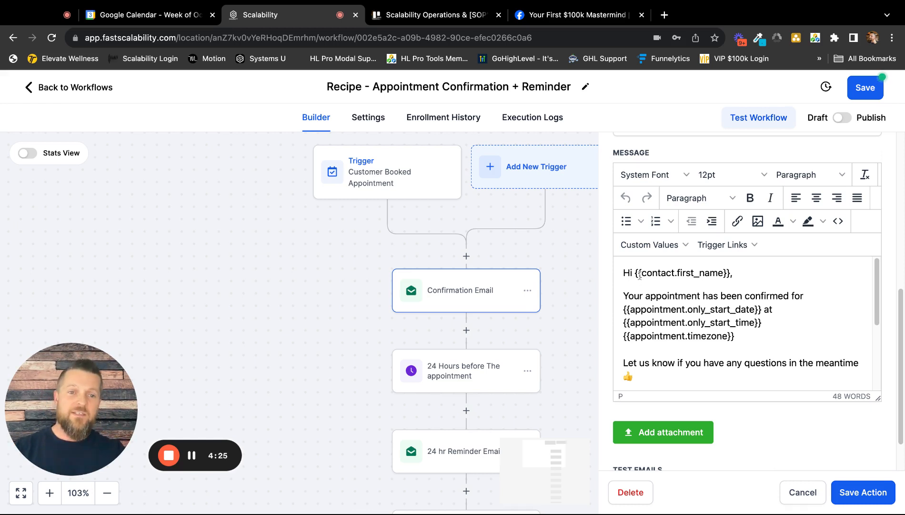
pyautogui.click(661, 247)
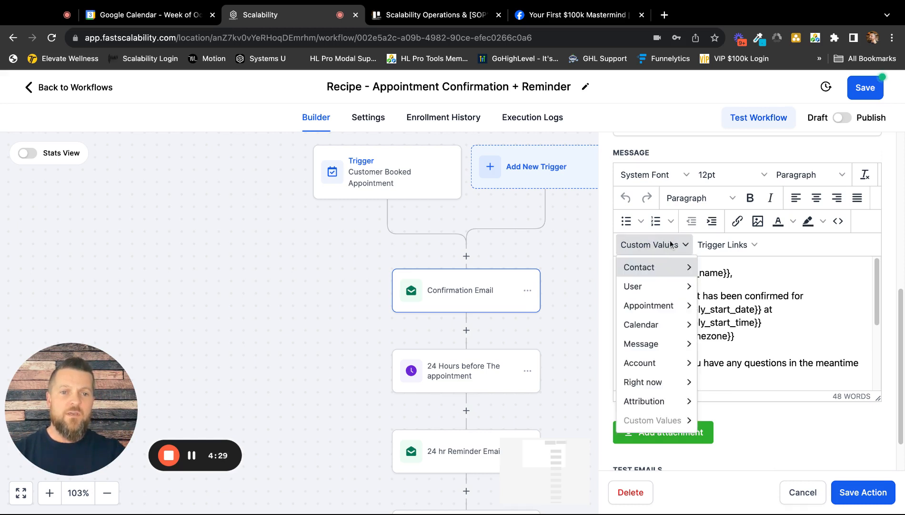
pyautogui.moveTo(648, 270)
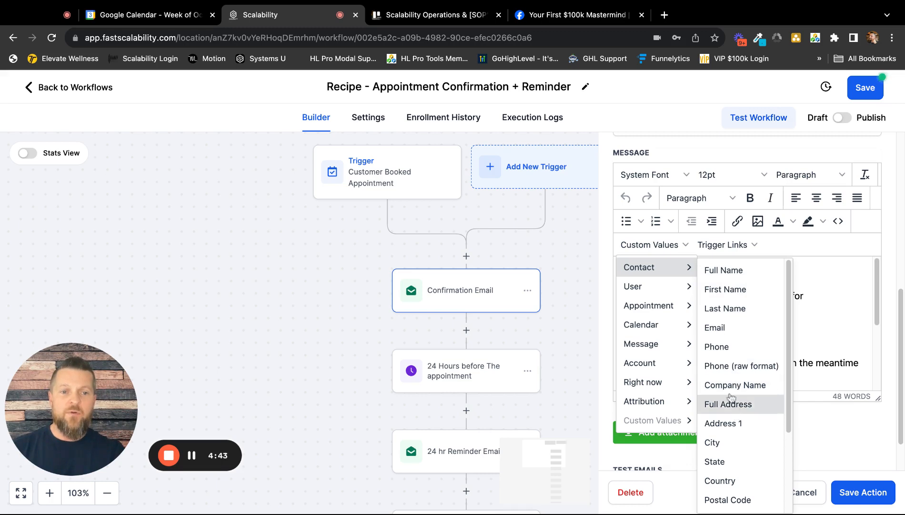
pyautogui.click(821, 305)
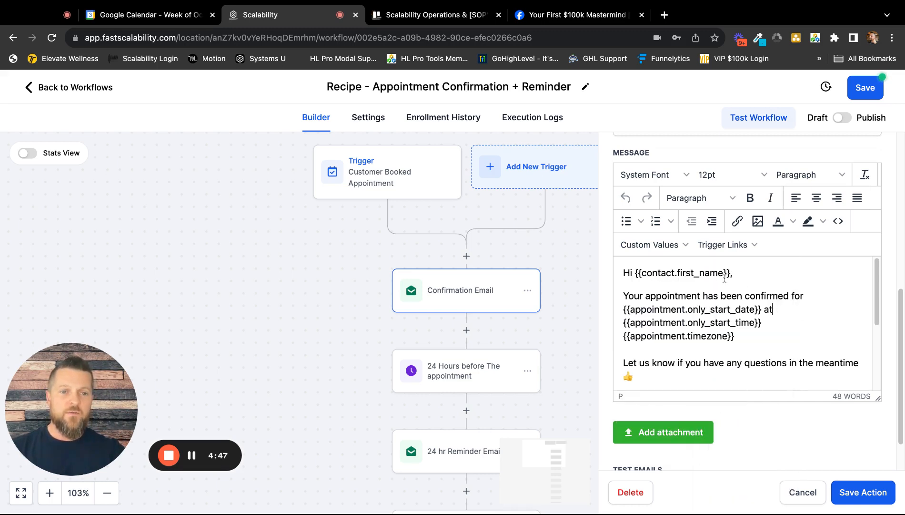
pyautogui.click(650, 245)
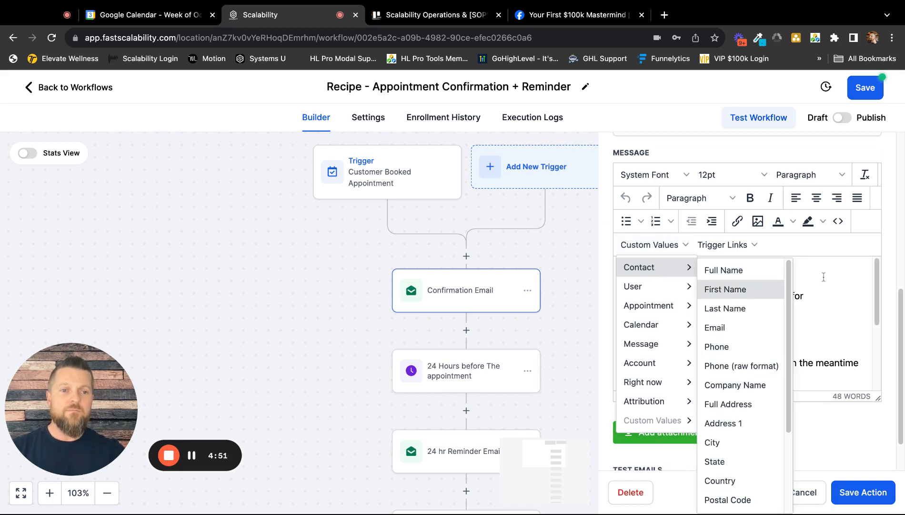
pyautogui.click(724, 292)
pyautogui.write(',')
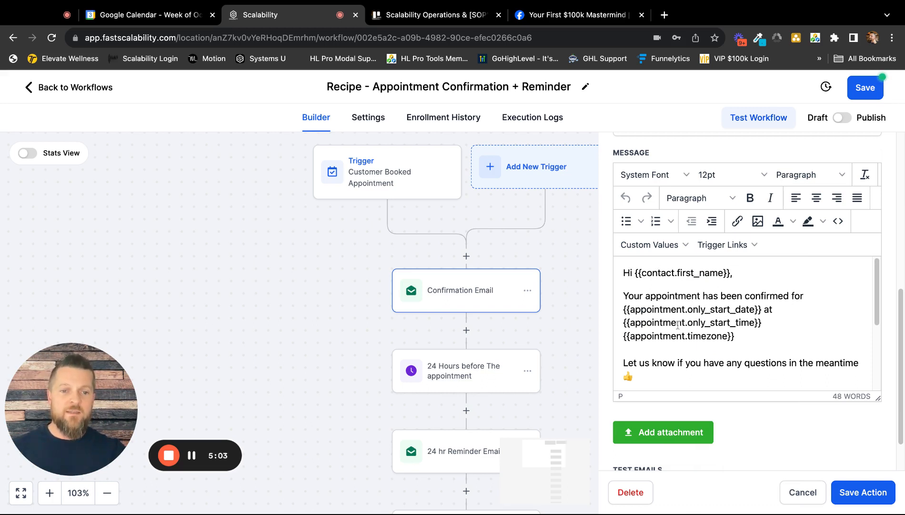
# Delete the Zoom Meeting ID sentence and its link from the confirmation email's message.
pyautogui.scroll(-2, 757, 325)
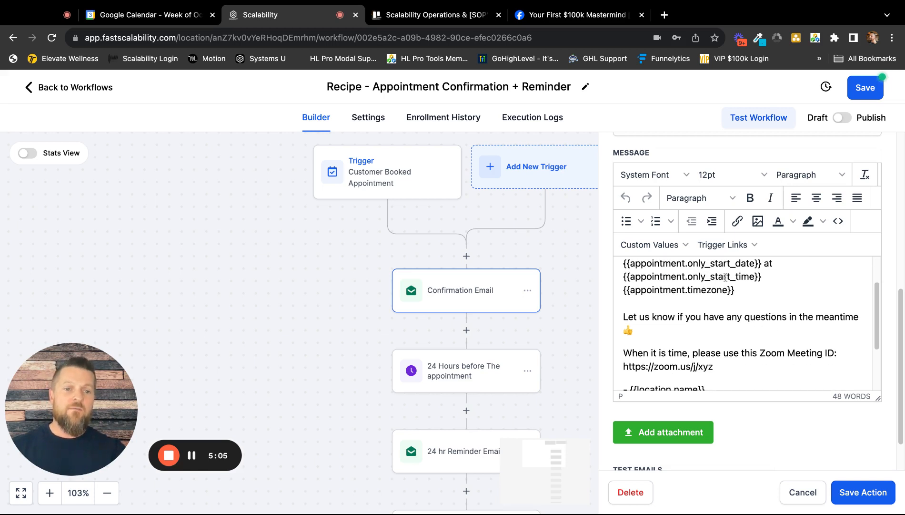
pyautogui.scroll(-2, 723, 288)
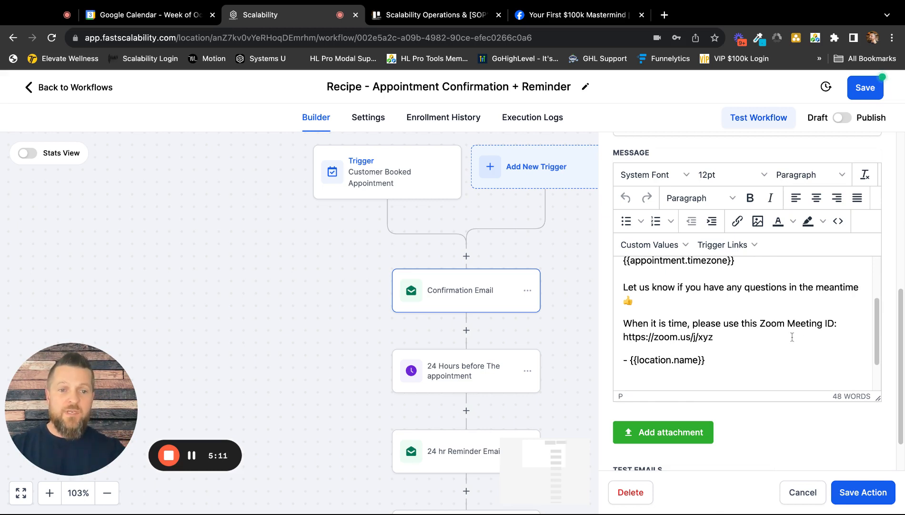
pyautogui.scroll(-2, 791, 336)
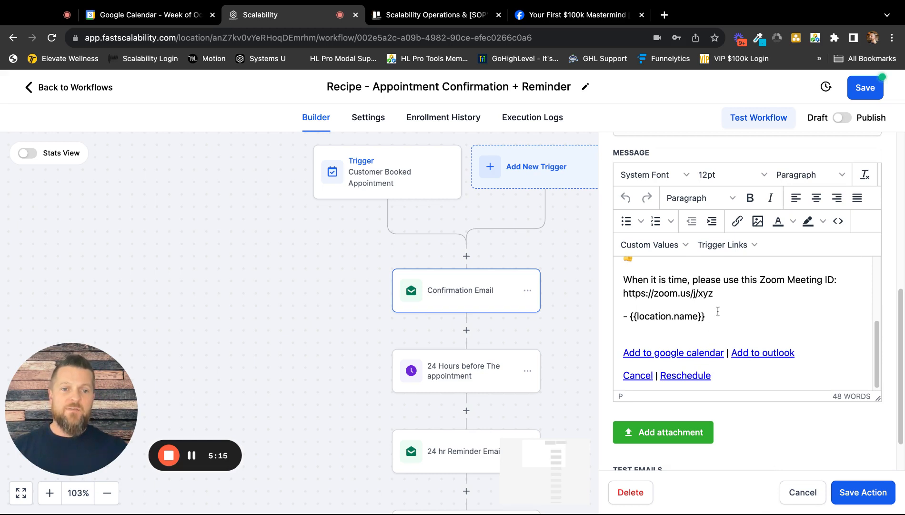
pyautogui.scroll(1, 715, 299)
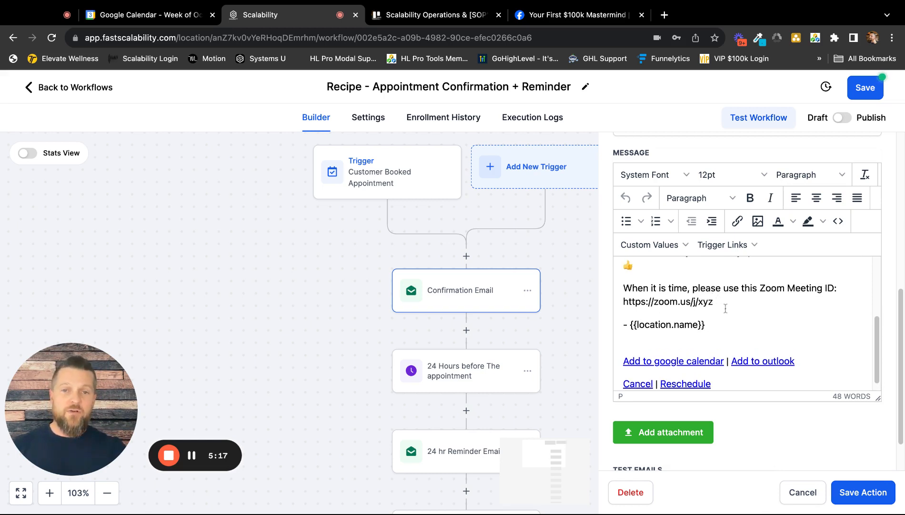
pyautogui.scroll(1, 729, 311)
pyautogui.moveTo(714, 313); pyautogui.dragTo(624, 294)
pyautogui.press('BackSpace')
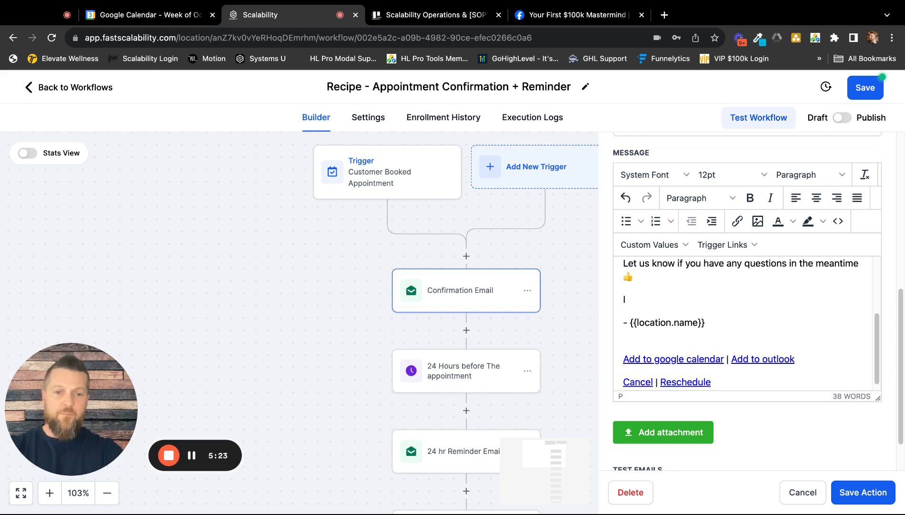
# In place of the Zoom sentence, write "I'll call you from", the business phone number, and "when it's time!".
pyautogui.write("I'll cal")
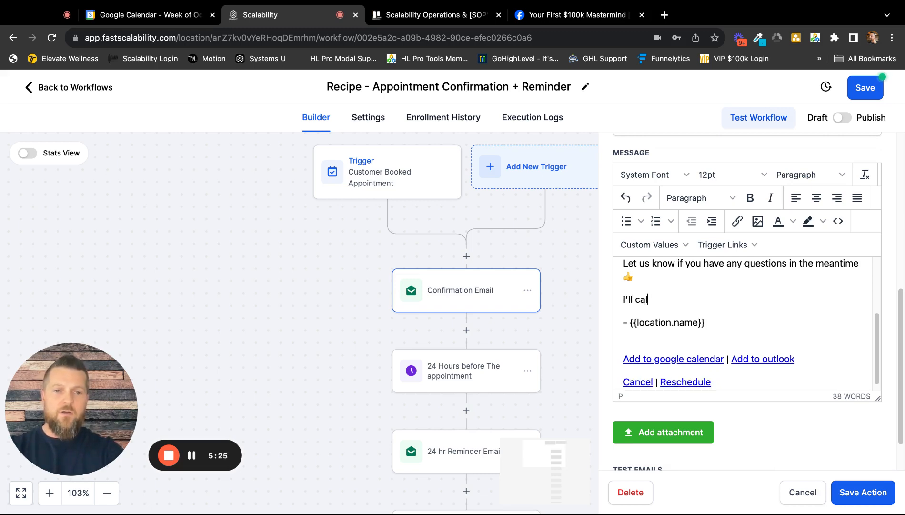
pyautogui.write('l you from')
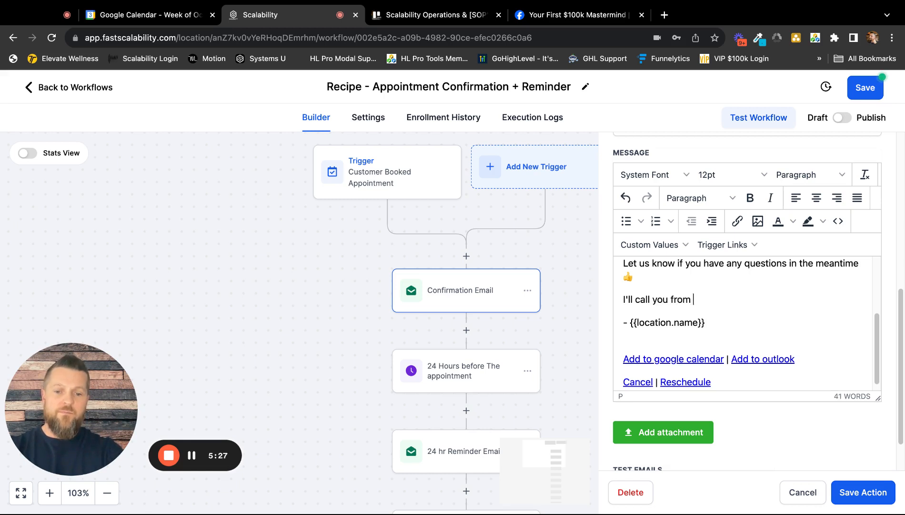
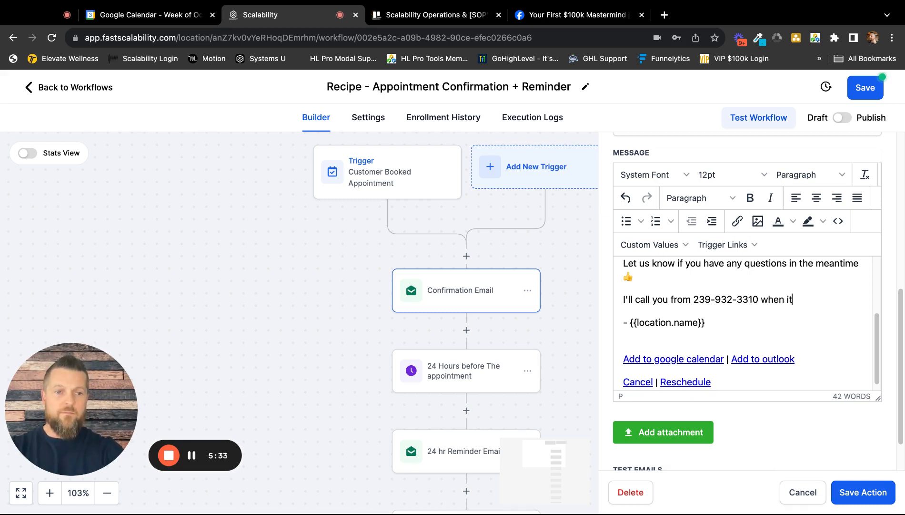
pyautogui.write("'s time")
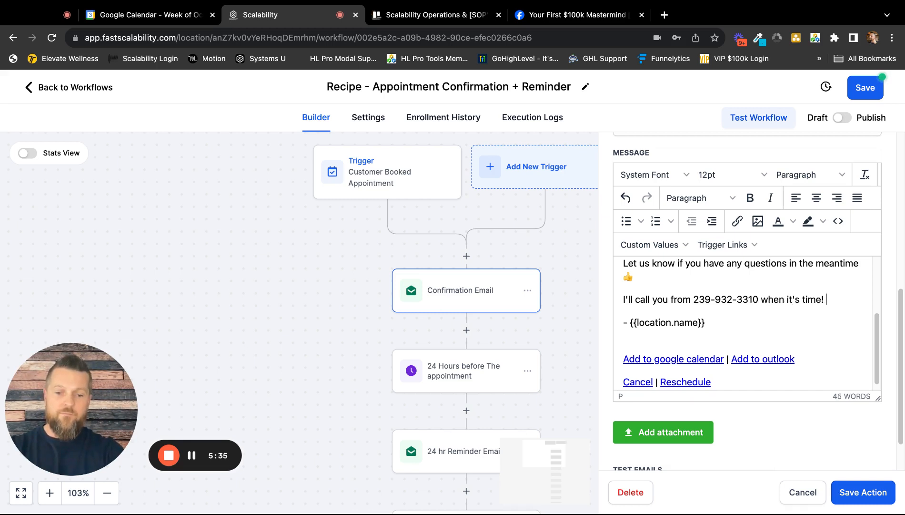
pyautogui.write('! I look fowa')
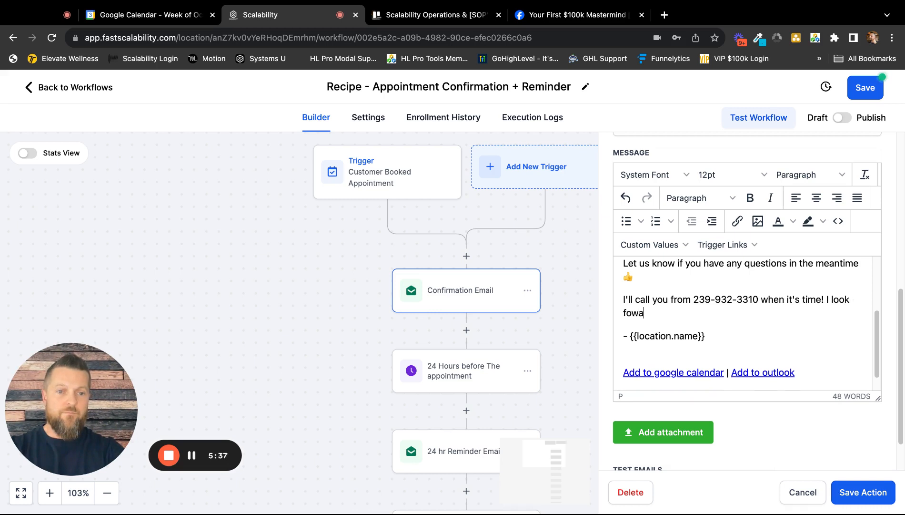
pyautogui.write('re to')
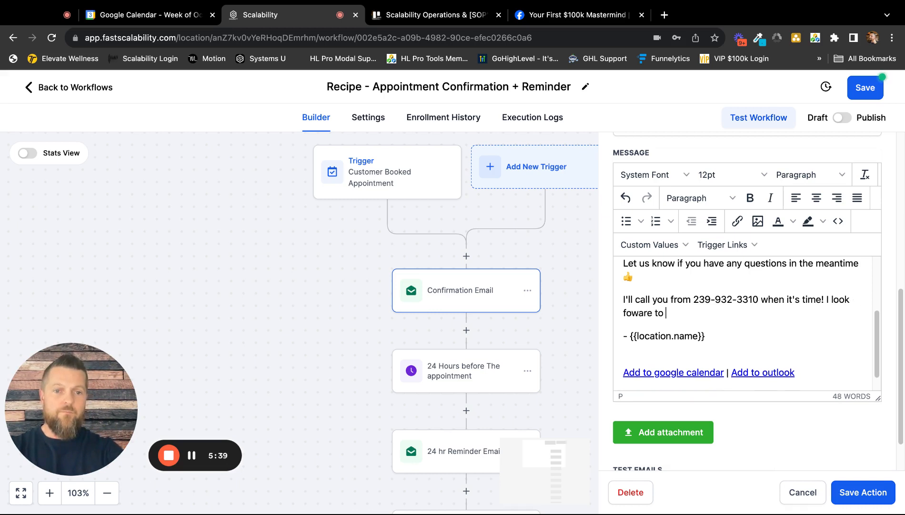
# Add "I look foward to speaking with you!" after the call sentence and insert a blank line below it.
pyautogui.press('BackSpace')
pyautogui.press('BackSpace')
pyautogui.press('BackSpace')
pyautogui.press('BackSpace')
pyautogui.press('BackSpace')
pyautogui.write('d to ')
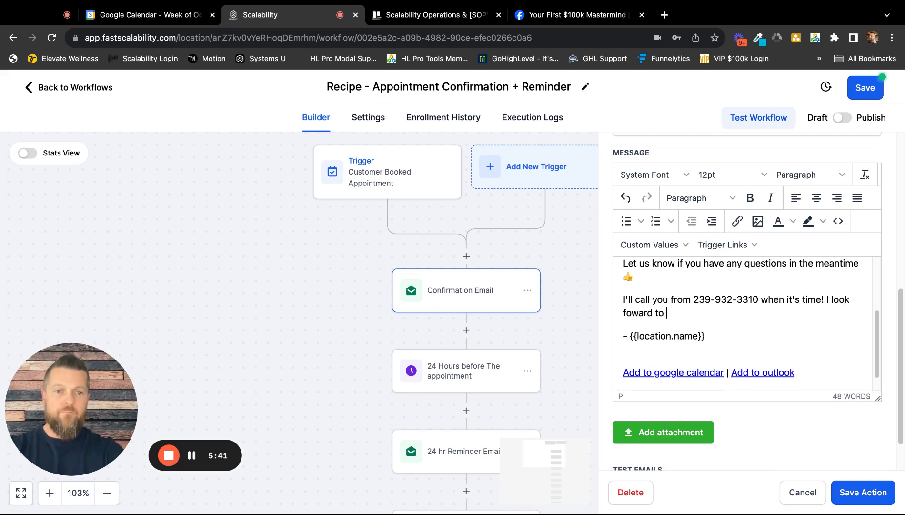
pyautogui.write('speaking with yo')
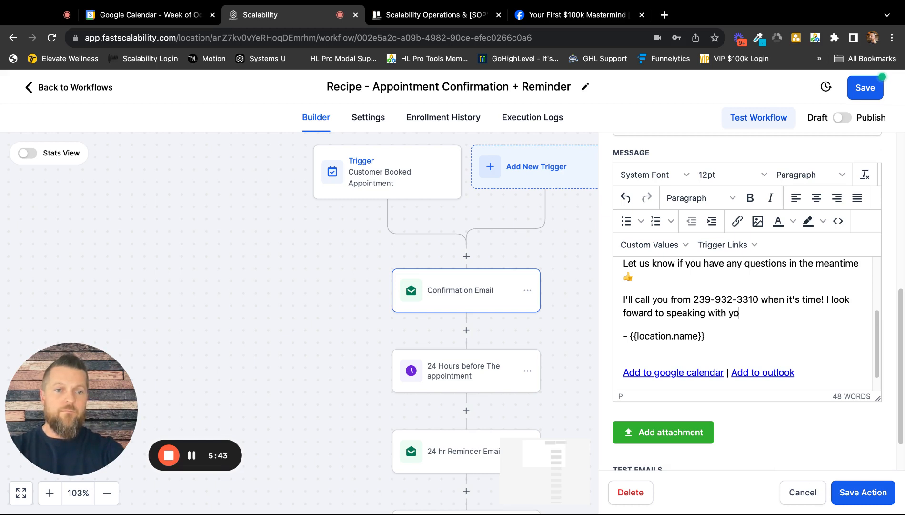
pyautogui.write('u!')
pyautogui.press('Return')
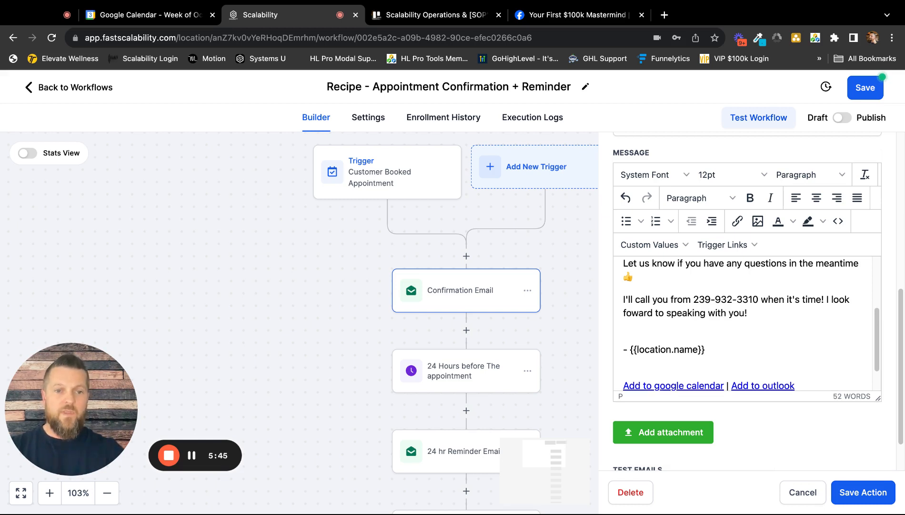
# Replace the location name placeholder in the confirmation email's signature with the sender's first name followed by a dash, and save the action.
pyautogui.doubleClick(721, 353)
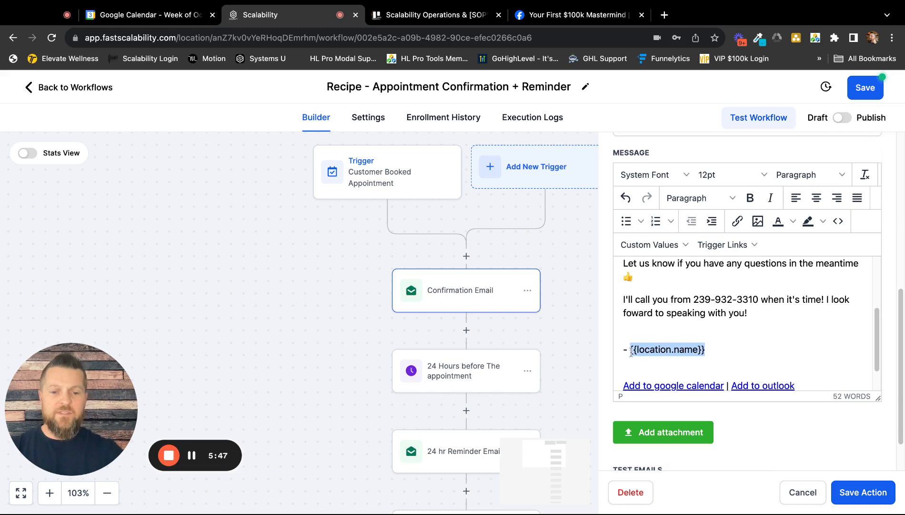
pyautogui.write('Aaron -')
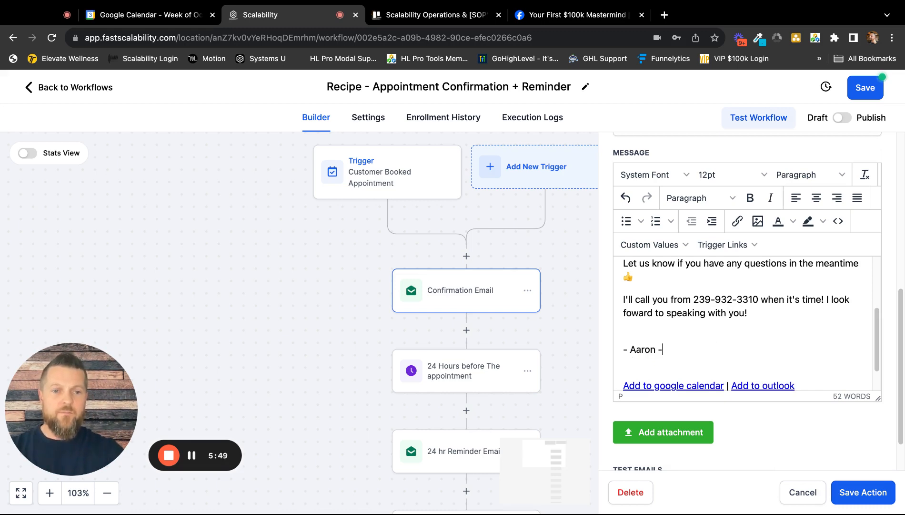
pyautogui.scroll(3, 733, 325)
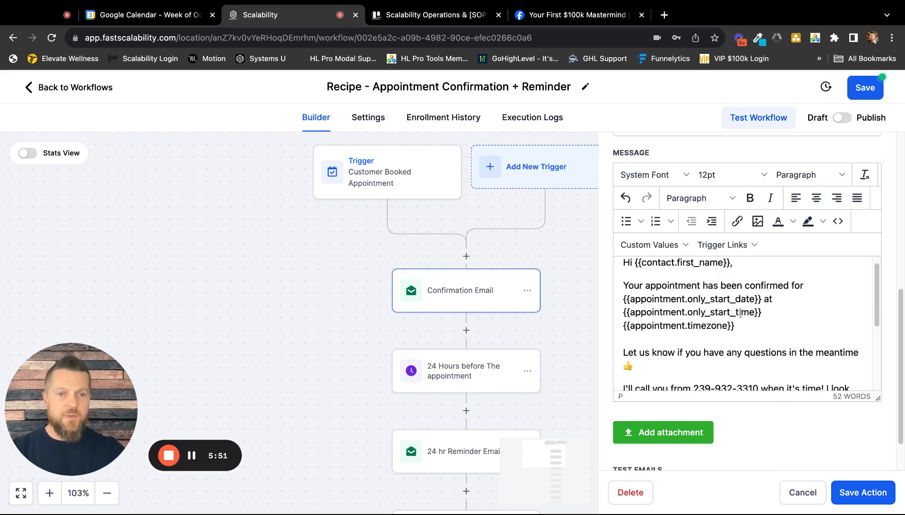
pyautogui.scroll(-3, 738, 319)
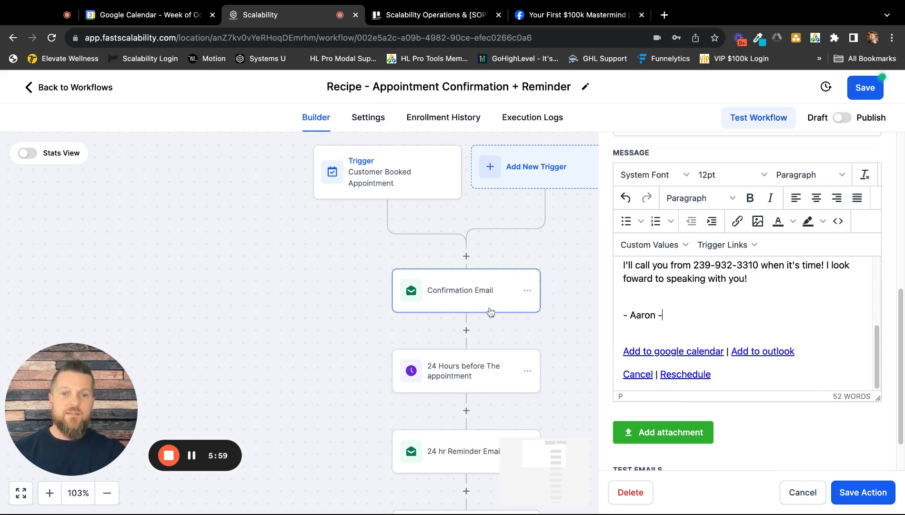
pyautogui.scroll(3, 731, 302)
pyautogui.click(863, 491)
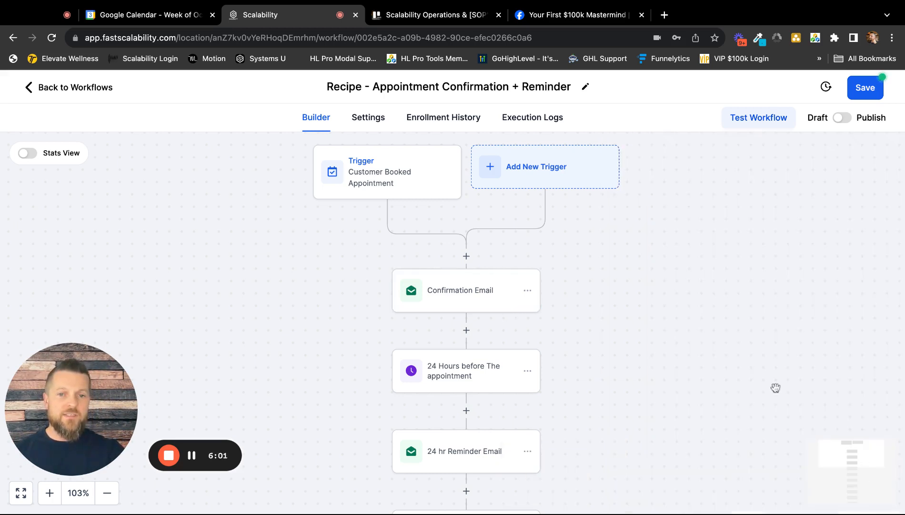
# Reopen the Confirmation Email action, review its sender, subject, message and links, and close it without changes.
pyautogui.click(461, 291)
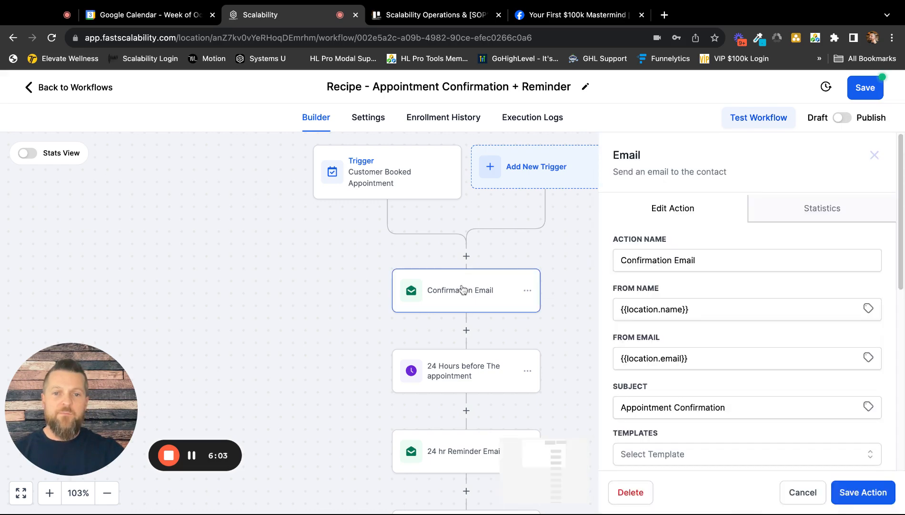
pyautogui.scroll(-2, 691, 283)
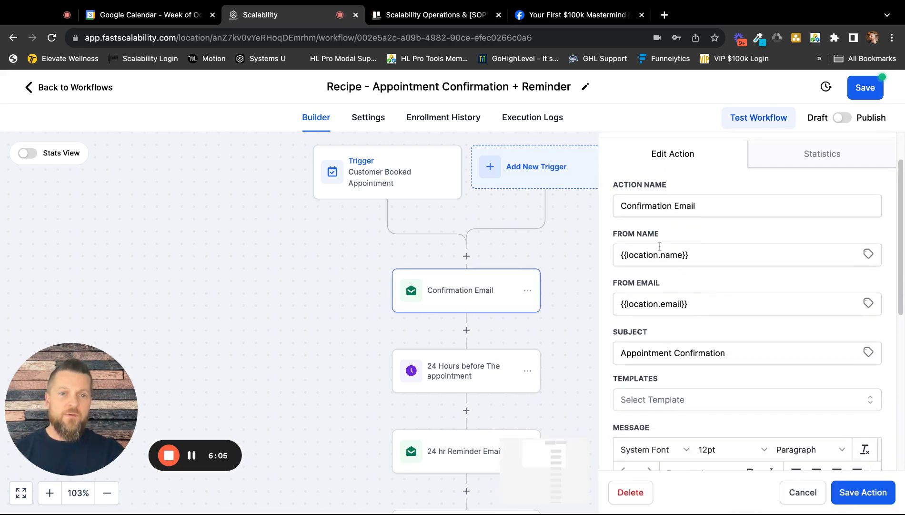
pyautogui.scroll(-6, 675, 309)
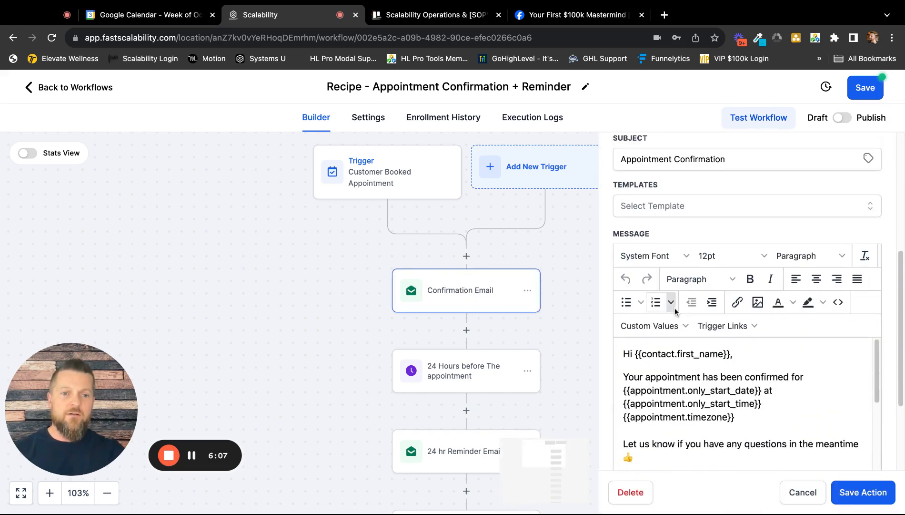
pyautogui.scroll(-5, 714, 339)
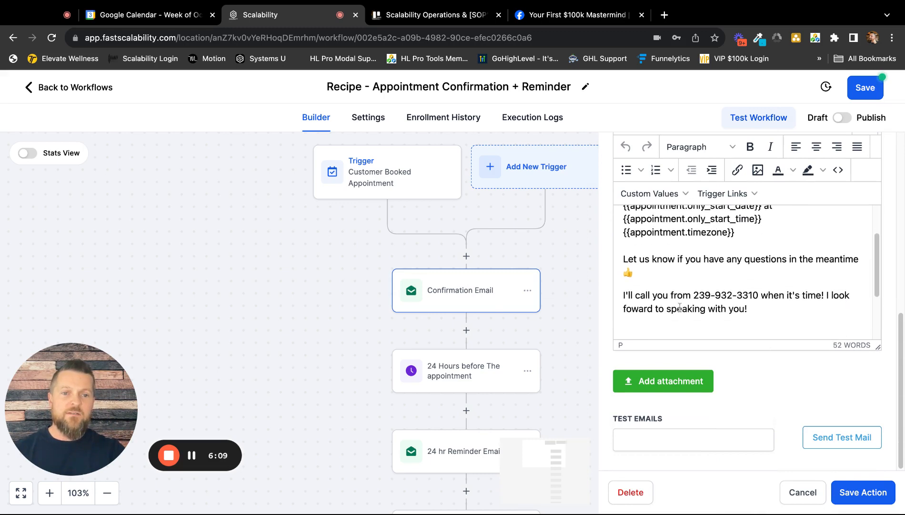
pyautogui.scroll(-3, 685, 305)
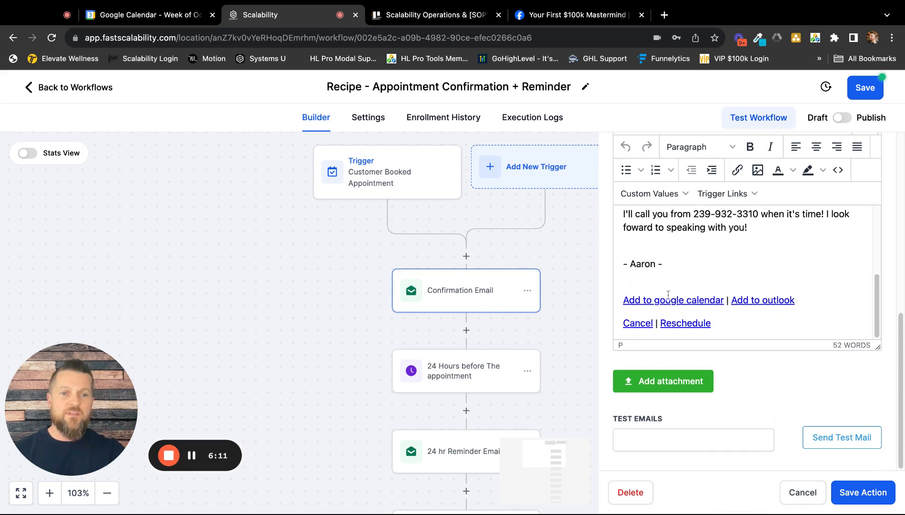
pyautogui.click(803, 492)
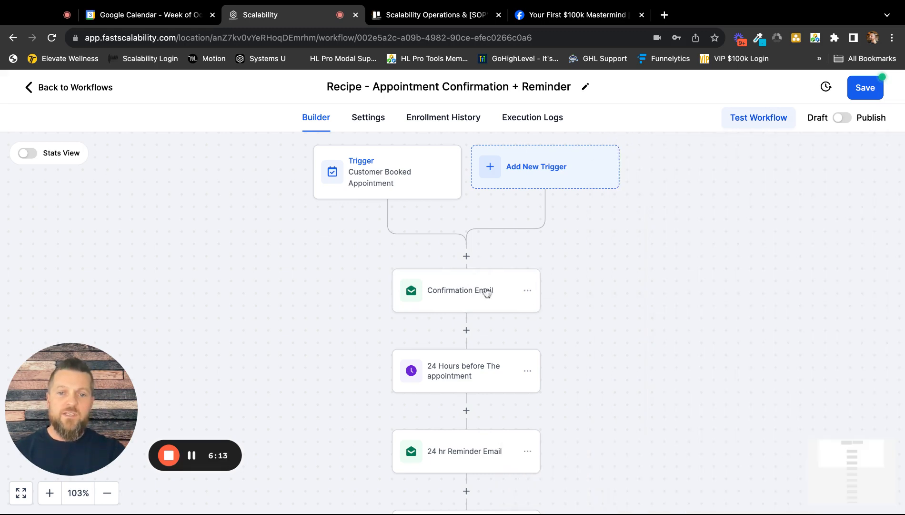
# Review the appointment timing and past-timing options of the wait step set for 24 hours before the appointment, and save the action.
pyautogui.scroll(-3, 494, 381)
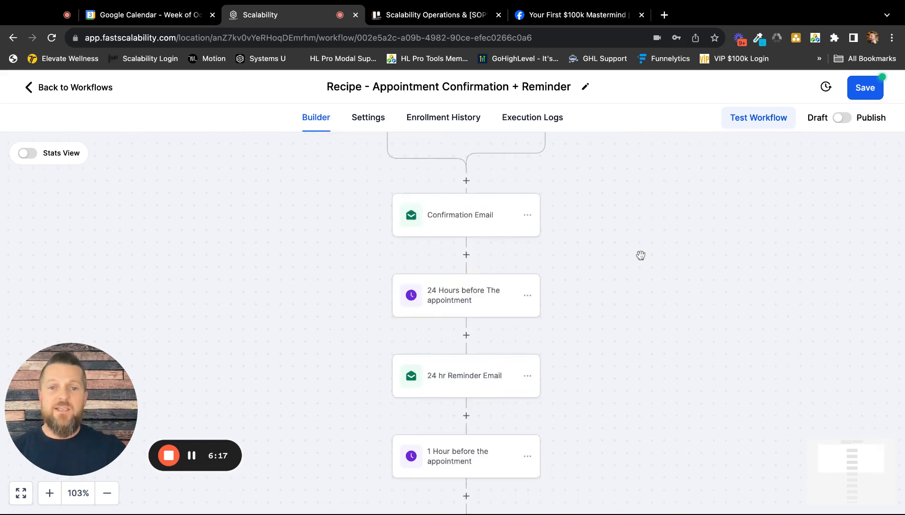
pyautogui.scroll(1, 652, 256)
pyautogui.scroll(2, 657, 258)
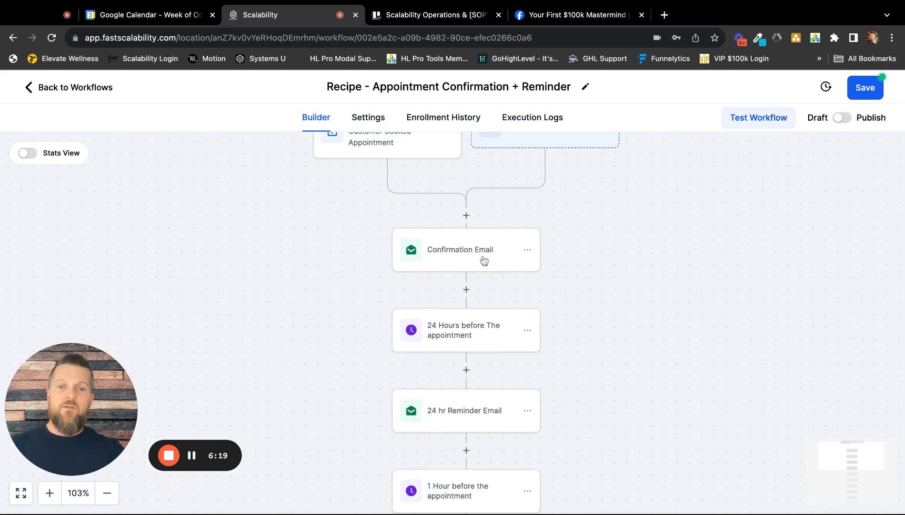
pyautogui.scroll(-1, 484, 260)
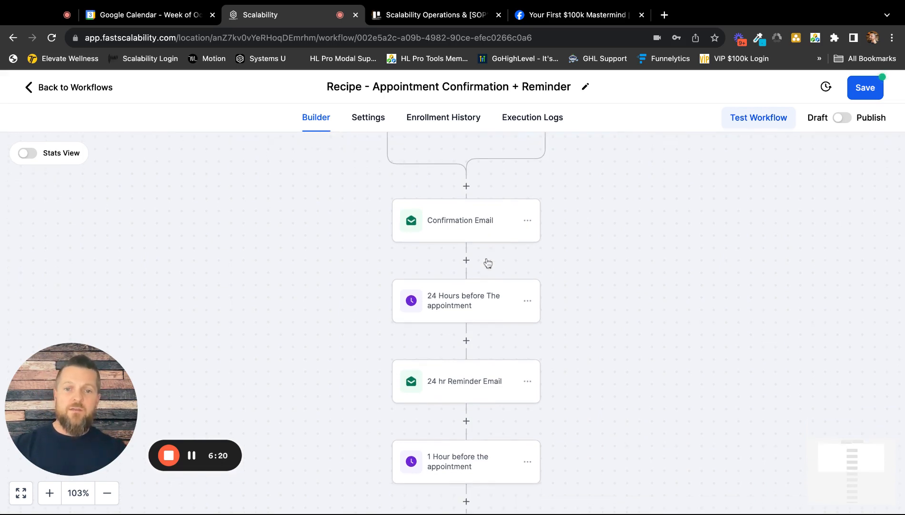
pyautogui.click(462, 308)
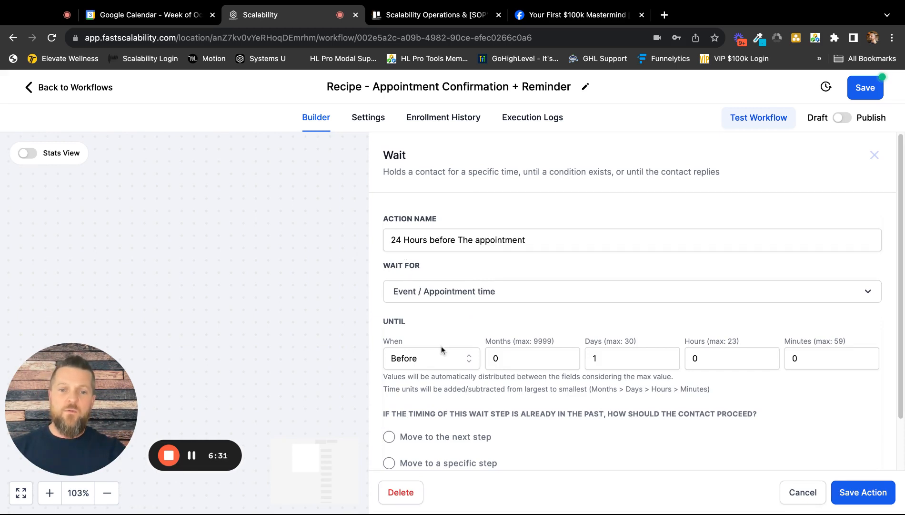
pyautogui.scroll(-2, 477, 348)
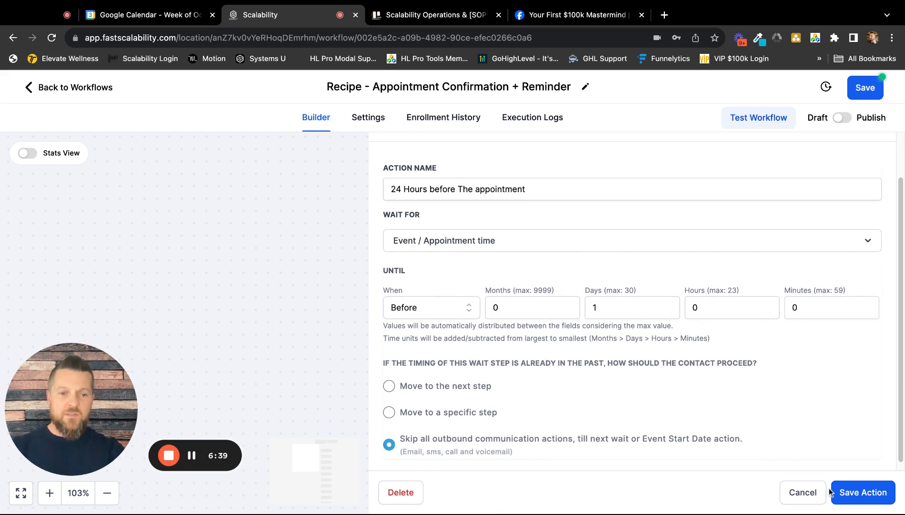
pyautogui.click(861, 497)
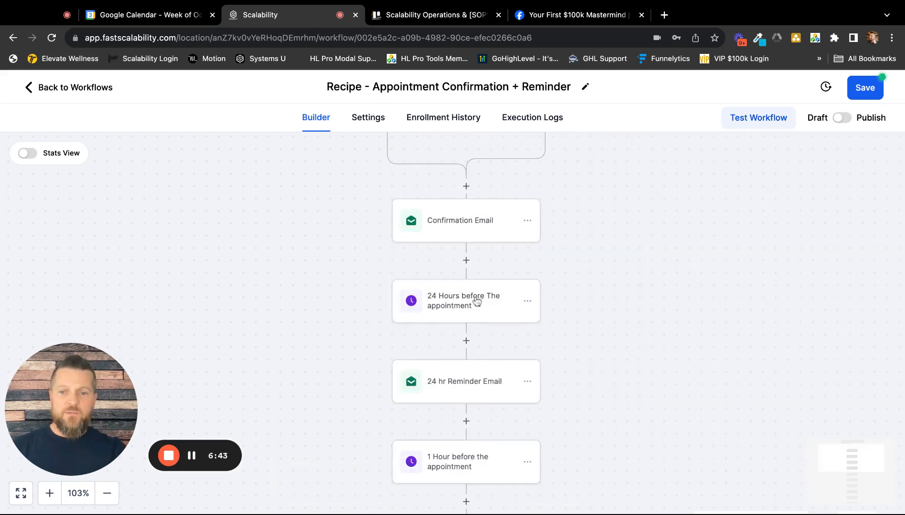
# Examine the 24 hr Reminder Email's sender, subject and message, and close the action without changes.
pyautogui.scroll(-3, 479, 300)
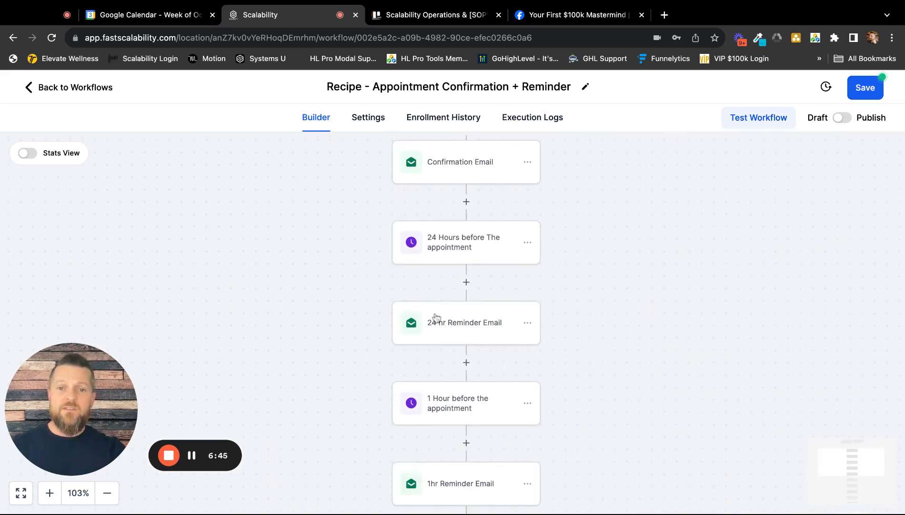
pyautogui.click(474, 324)
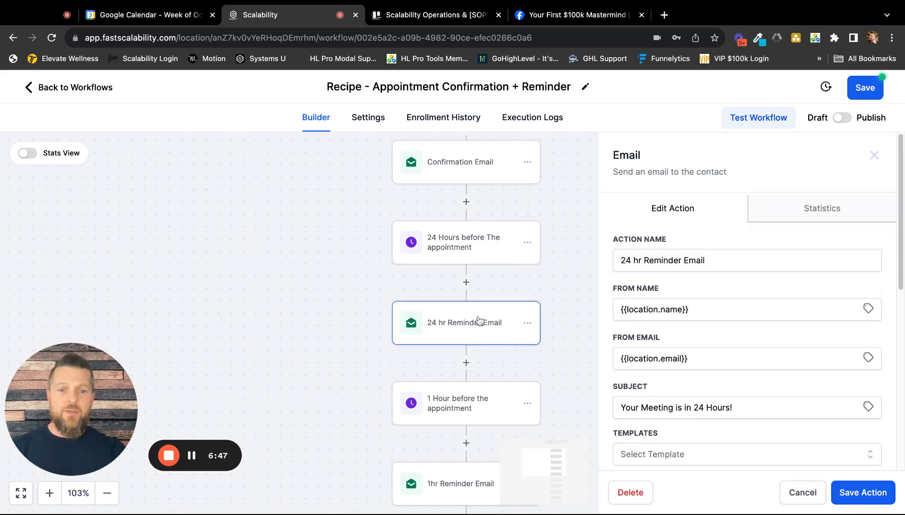
pyautogui.scroll(-5, 715, 281)
pyautogui.scroll(3, 715, 248)
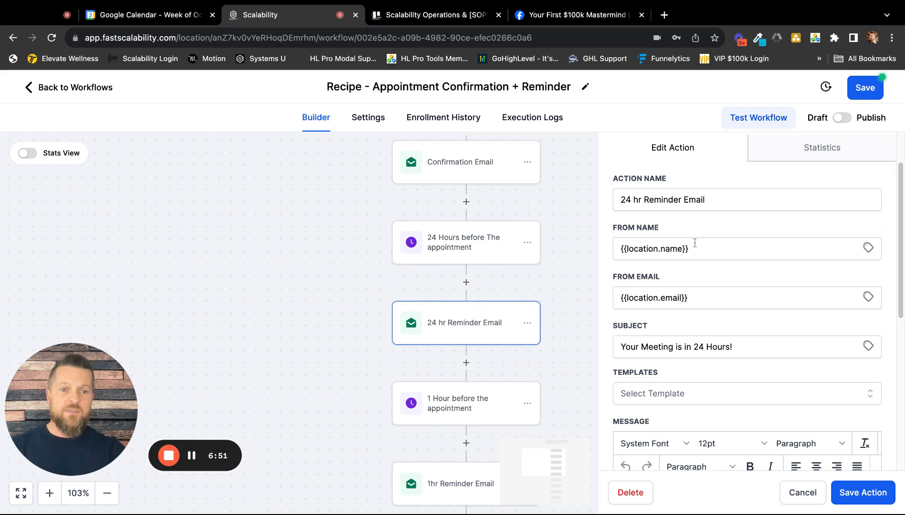
pyautogui.scroll(-3, 666, 298)
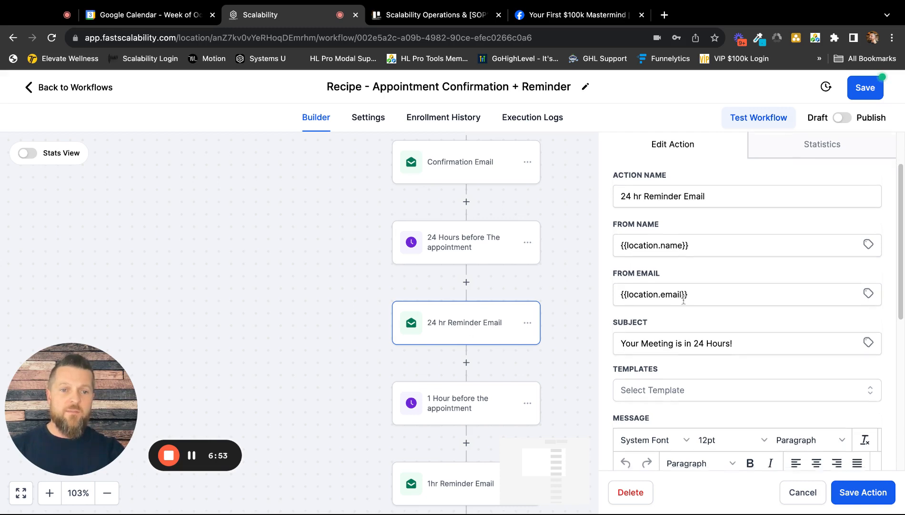
pyautogui.scroll(-3, 782, 228)
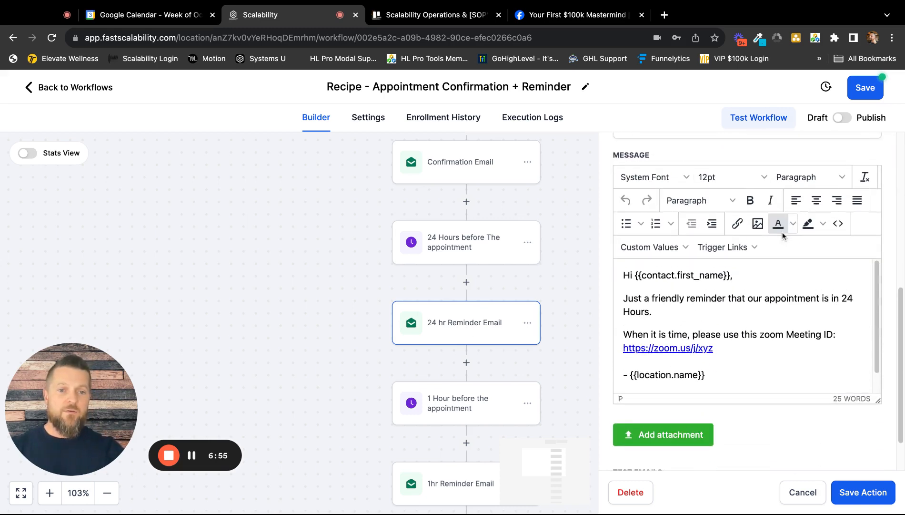
pyautogui.scroll(-1, 734, 286)
pyautogui.scroll(2, 741, 293)
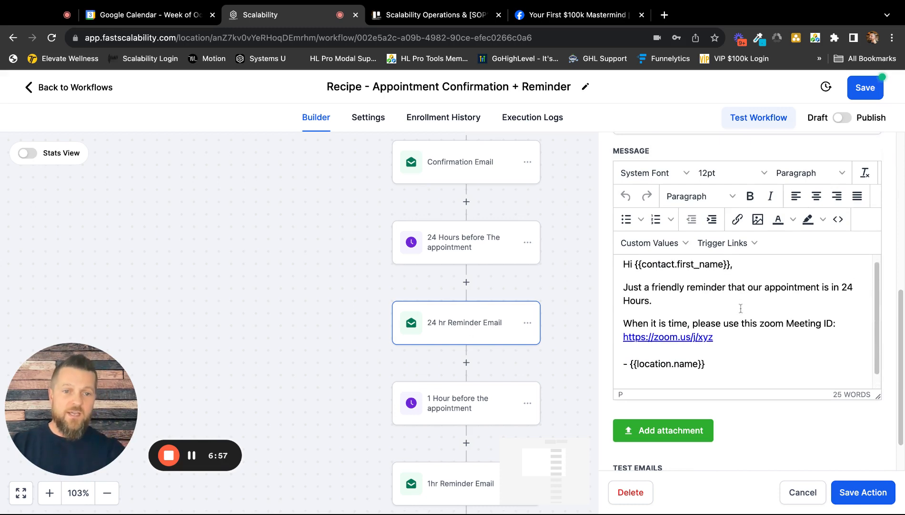
pyautogui.scroll(1, 698, 309)
pyautogui.scroll(-1, 710, 322)
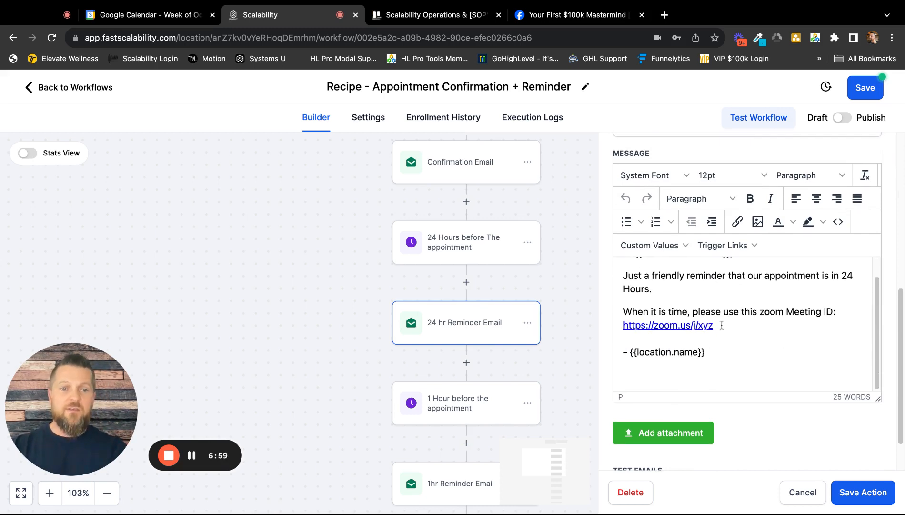
pyautogui.click(803, 491)
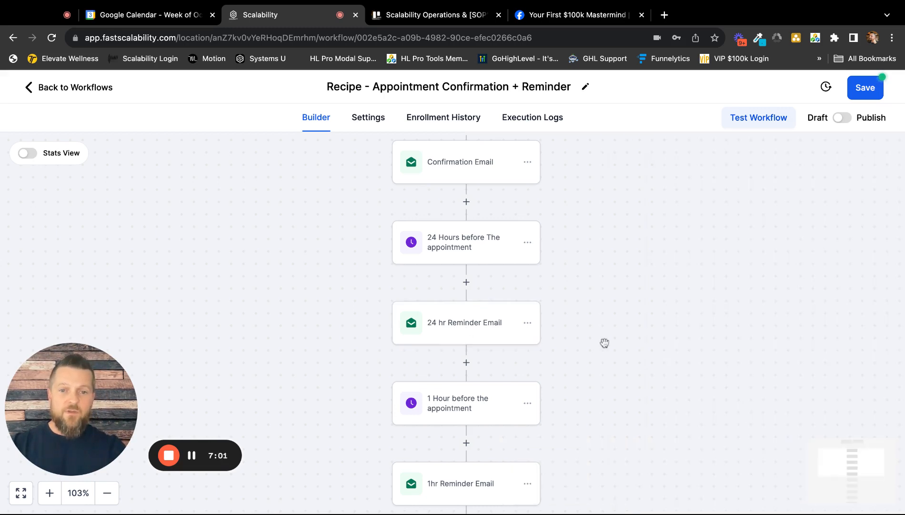
# Examine the subject and message of the 1hr Reminder Email.
pyautogui.scroll(-1, 534, 350)
pyautogui.scroll(-3, 524, 355)
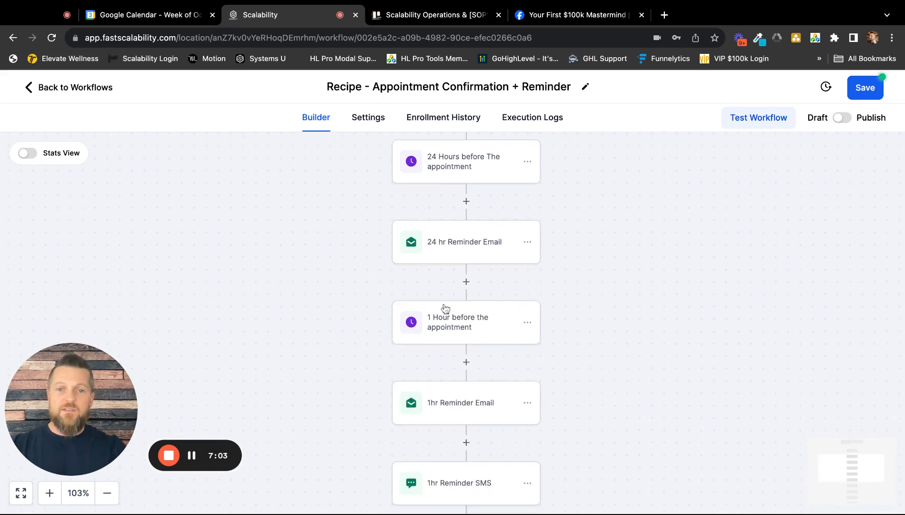
pyautogui.scroll(-2, 476, 330)
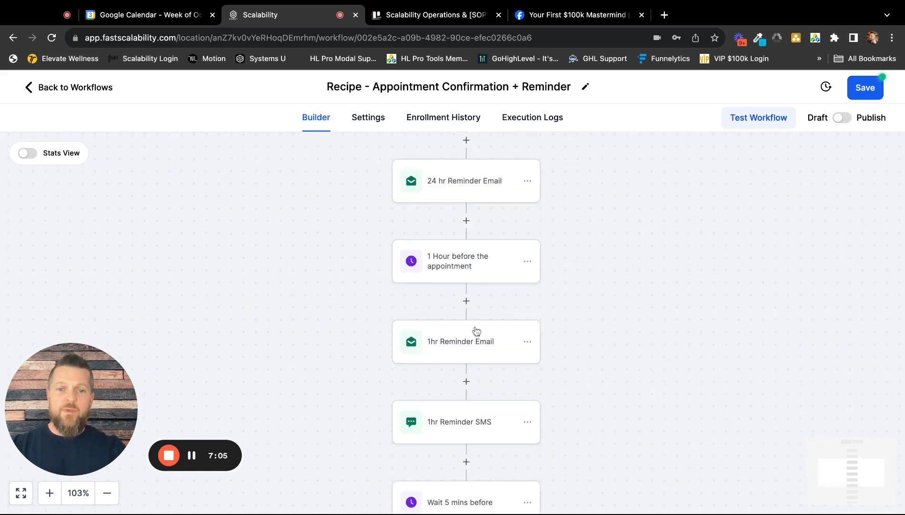
pyautogui.scroll(-2, 478, 328)
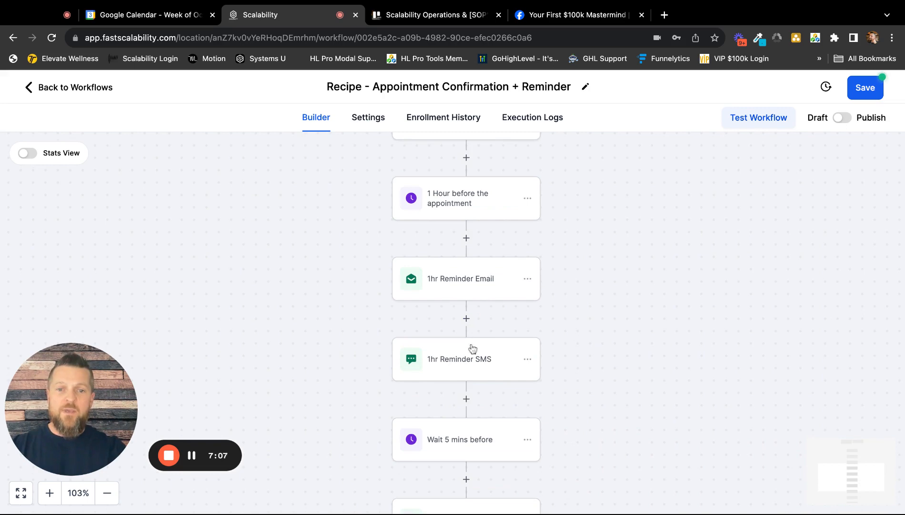
pyautogui.click(472, 285)
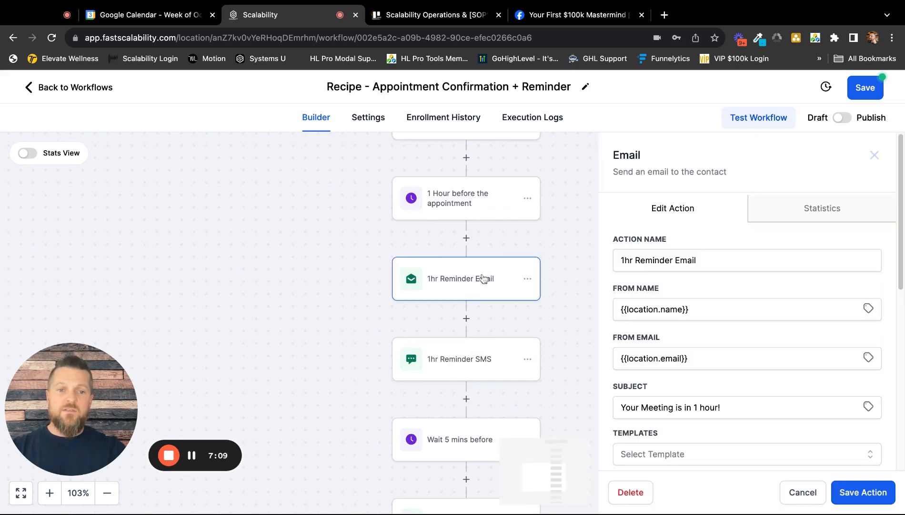
pyautogui.scroll(-8, 672, 305)
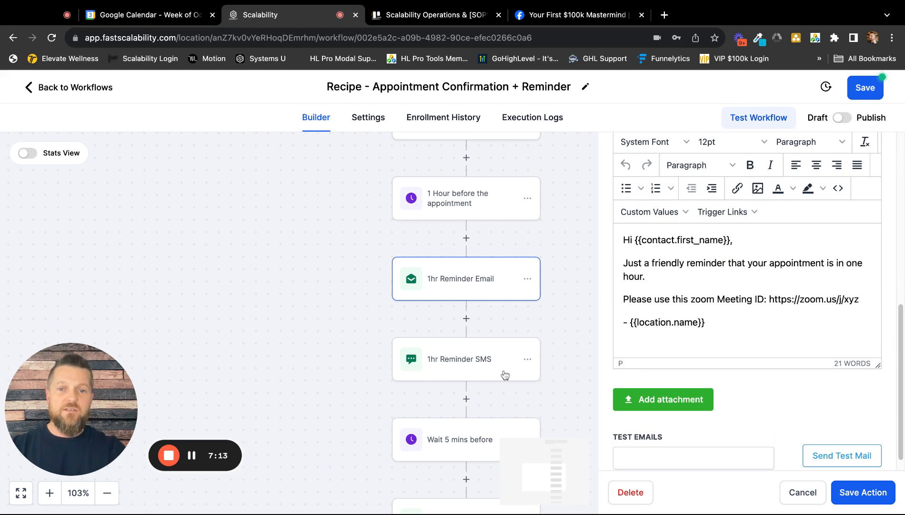
# Review the 1hr Reminder SMS message and the timing of the wait step set for 1 hour before the appointment.
pyautogui.click(459, 374)
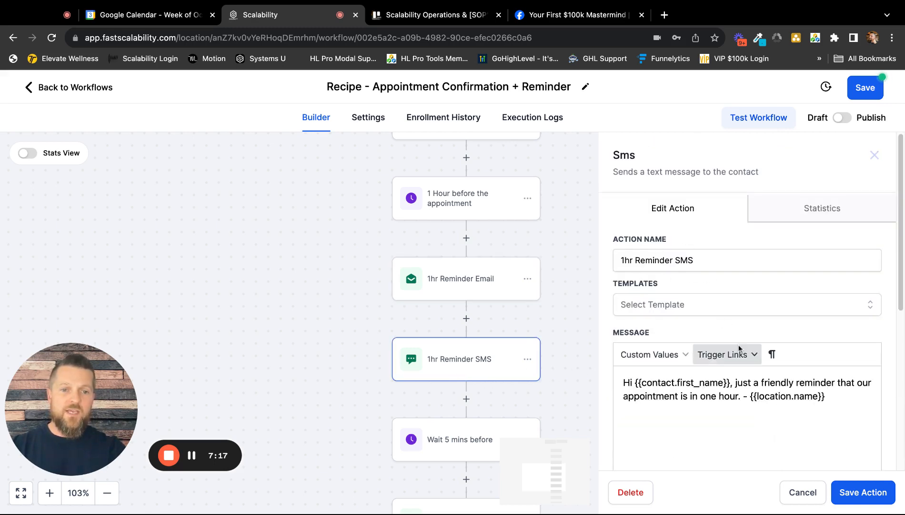
pyautogui.scroll(-3, 739, 353)
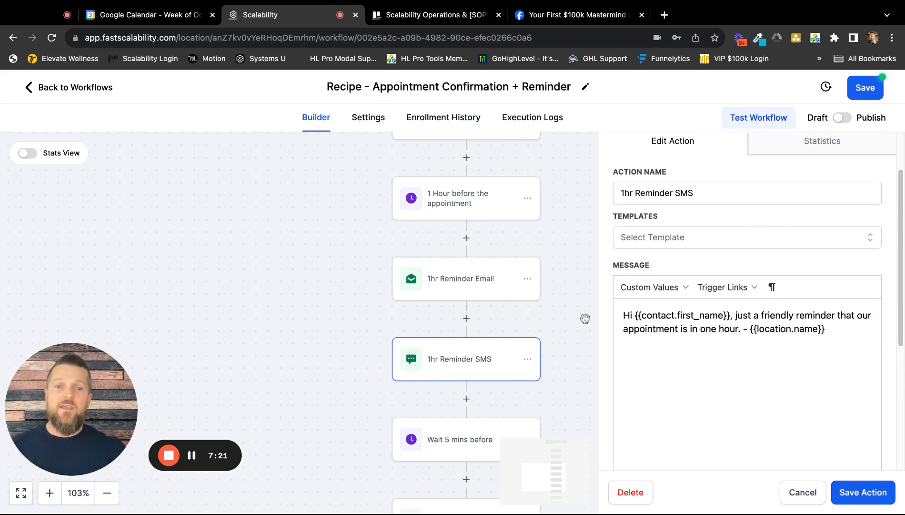
pyautogui.click(465, 201)
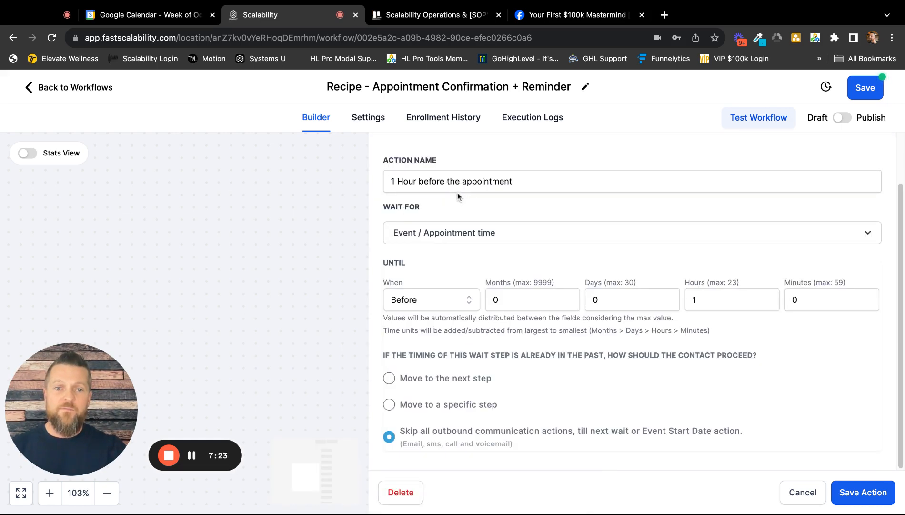
pyautogui.click(784, 492)
pyautogui.click(469, 363)
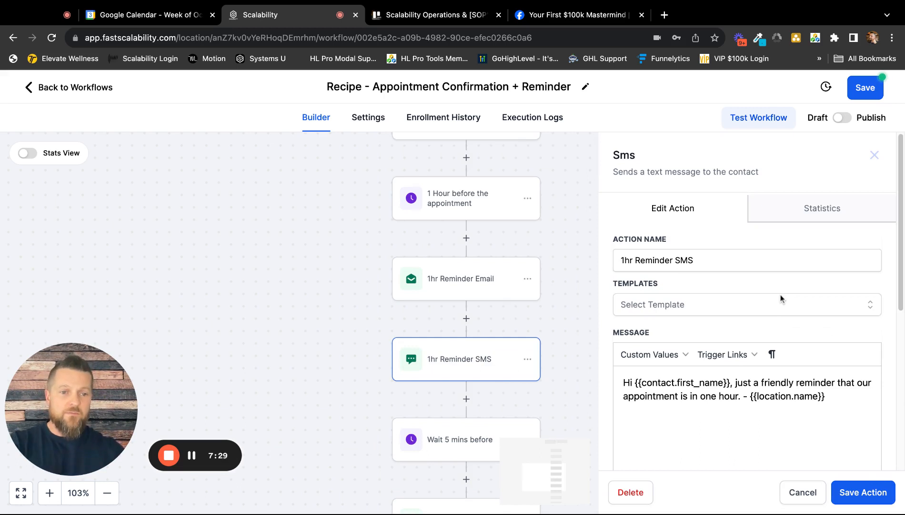
pyautogui.scroll(-3, 778, 299)
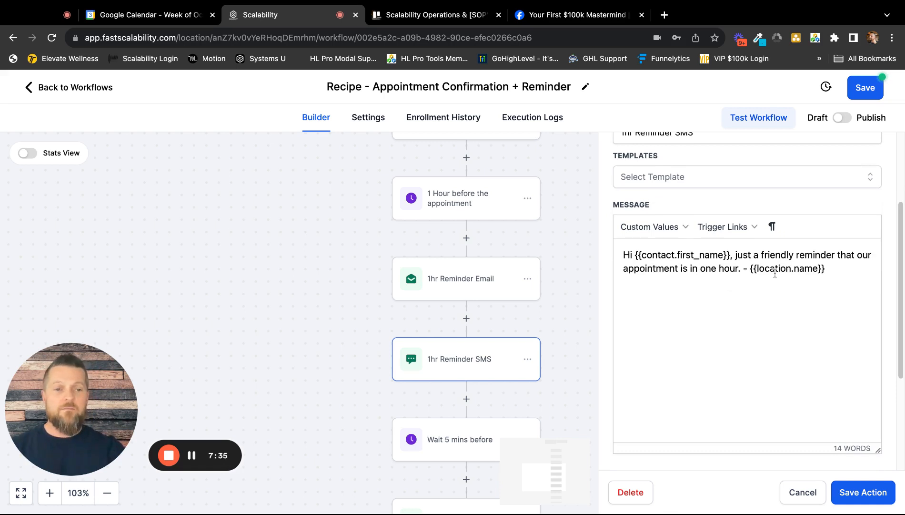
# Close the 1hr Reminder SMS without changes and look over the 5-minute wait, email and SMS steps at the workflow's end.
pyautogui.click(804, 492)
pyautogui.scroll(-3, 555, 381)
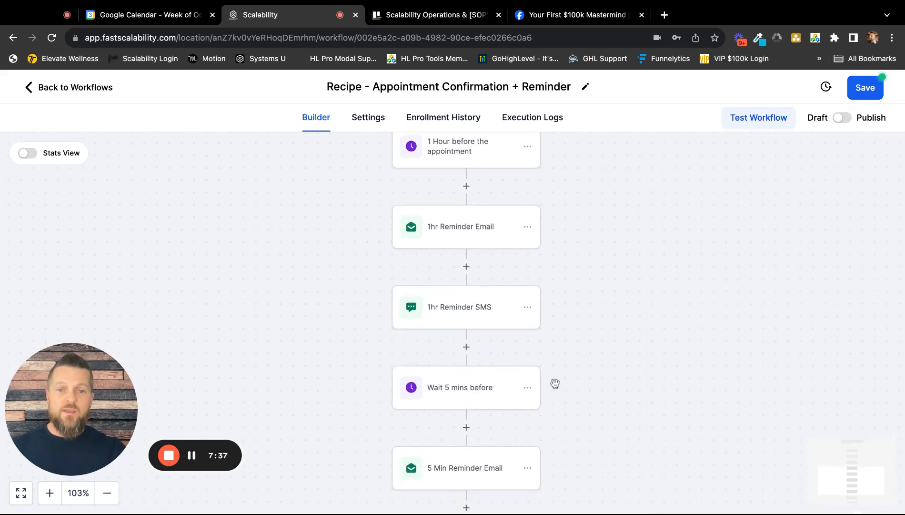
pyautogui.scroll(-3, 473, 367)
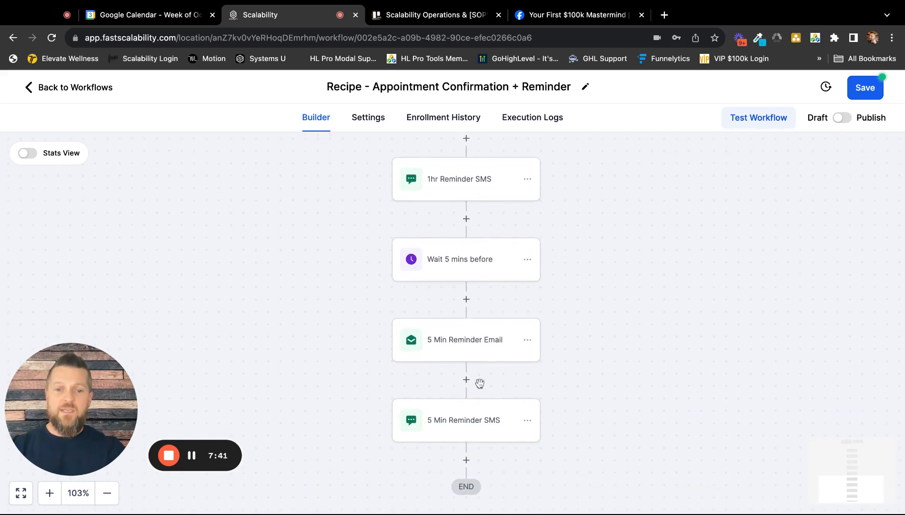
pyautogui.scroll(-2, 477, 376)
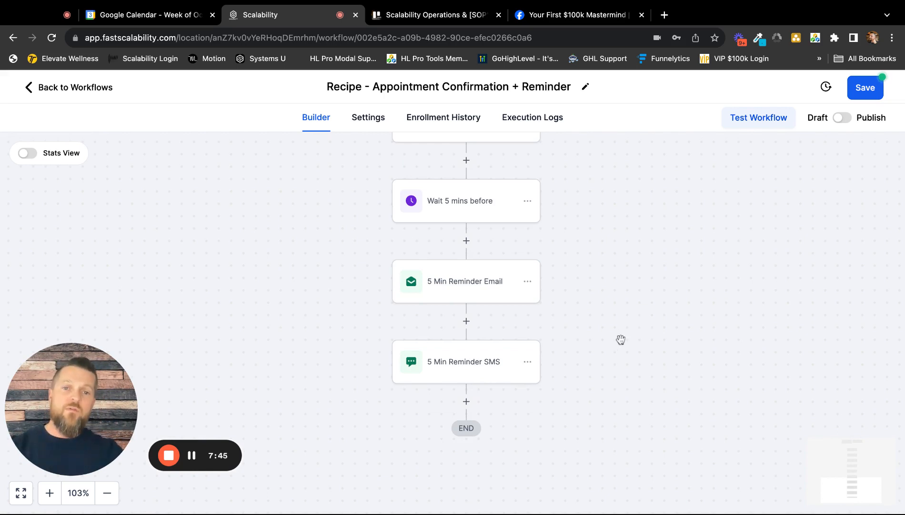
pyautogui.scroll(1, 621, 338)
pyautogui.scroll(2, 614, 333)
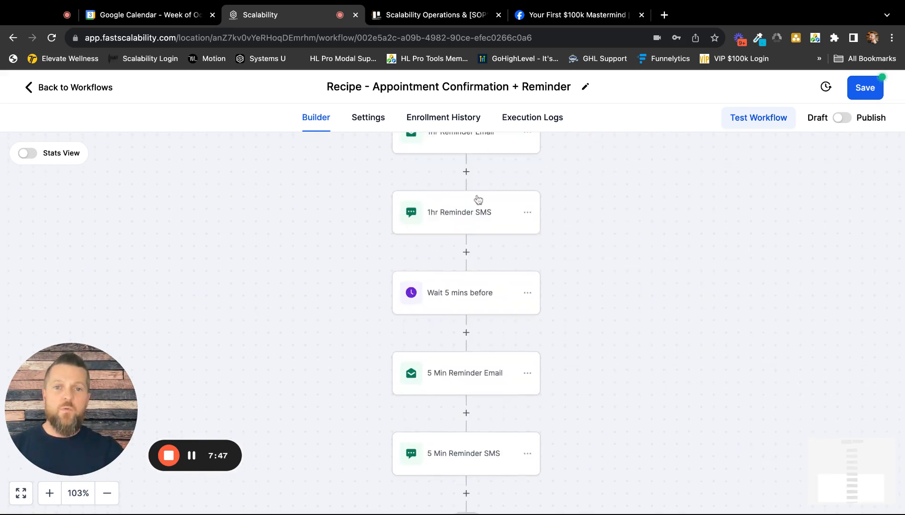
pyautogui.scroll(-1, 504, 266)
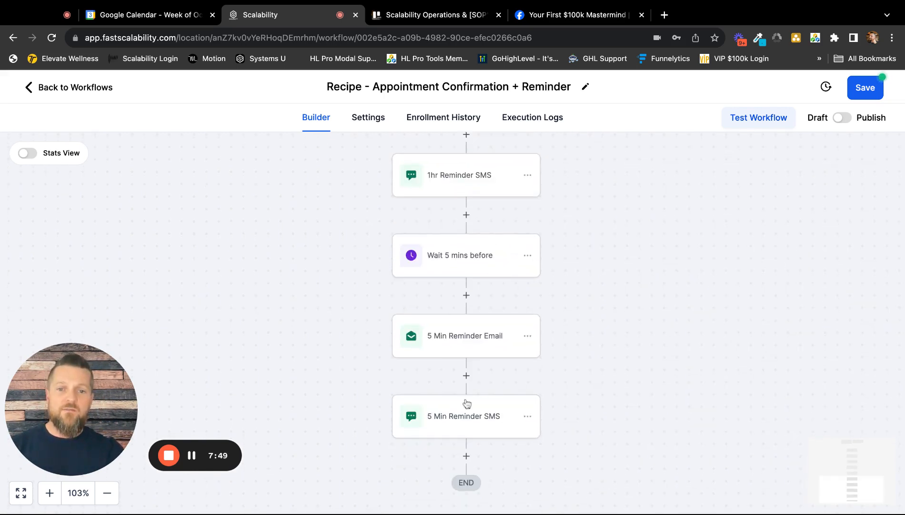
pyautogui.click(528, 256)
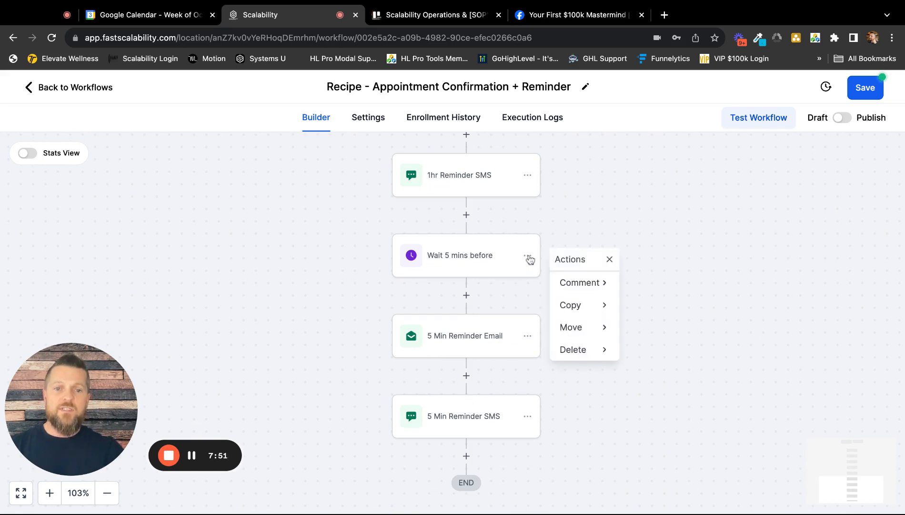
pyautogui.click(586, 350)
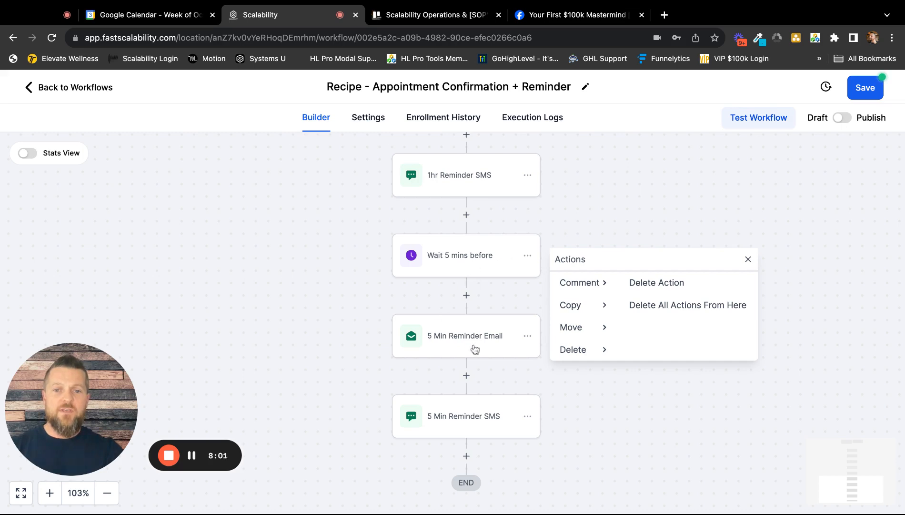
pyautogui.click(657, 306)
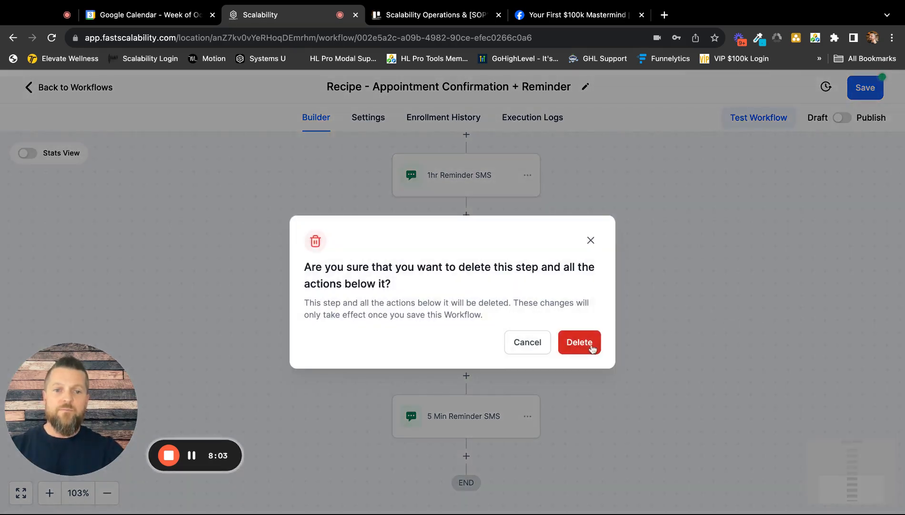
pyautogui.click(591, 242)
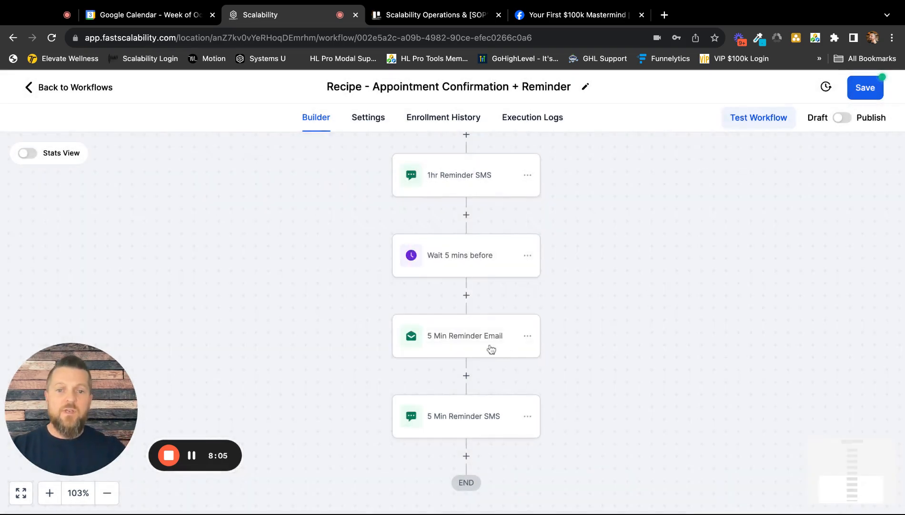
pyautogui.click(529, 418)
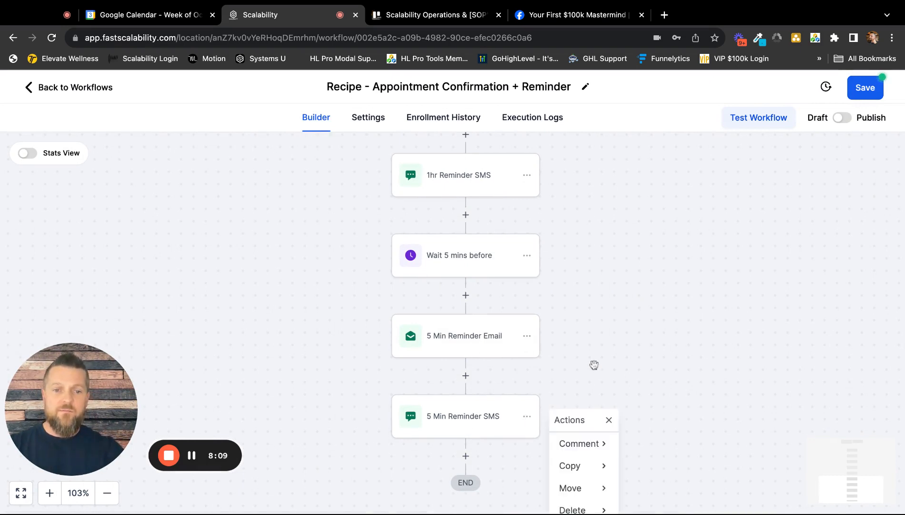
pyautogui.scroll(-2, 593, 364)
pyautogui.click(609, 325)
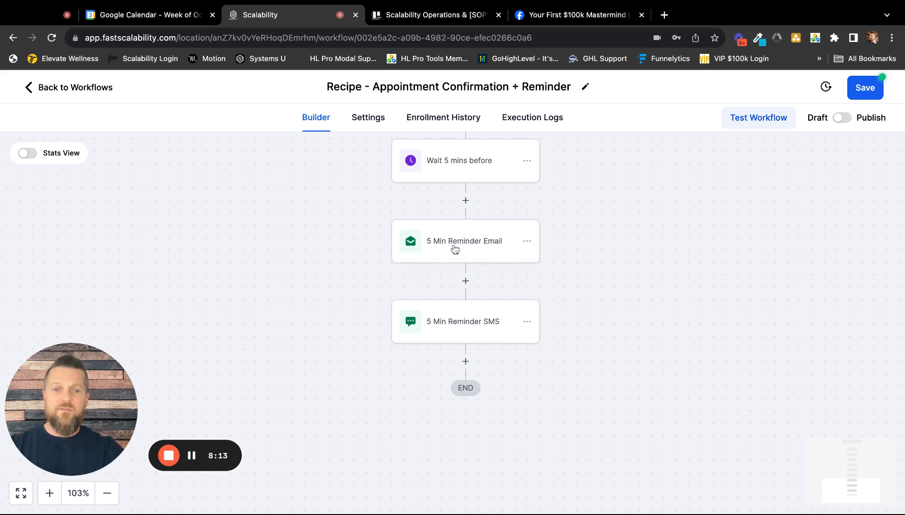
# Delete only the 5 Min Reminder Email action from the workflow.
pyautogui.click(527, 242)
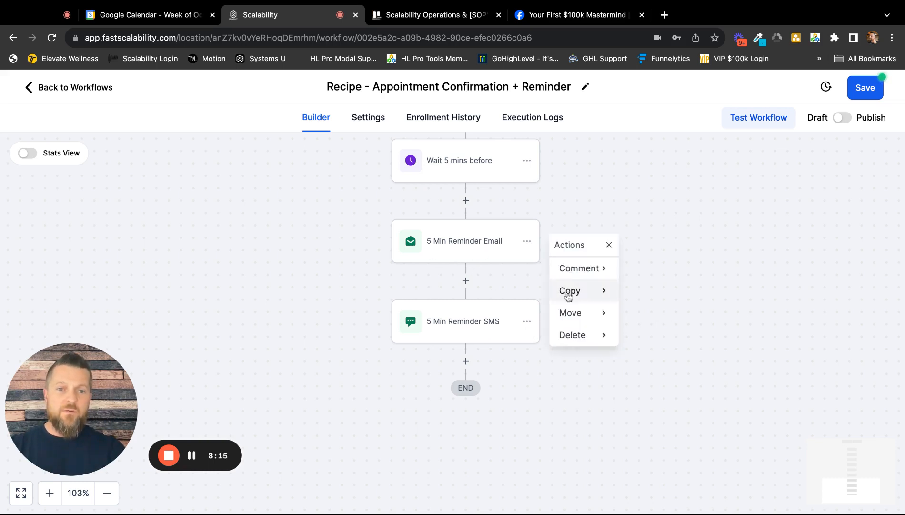
pyautogui.click(578, 336)
pyautogui.click(647, 269)
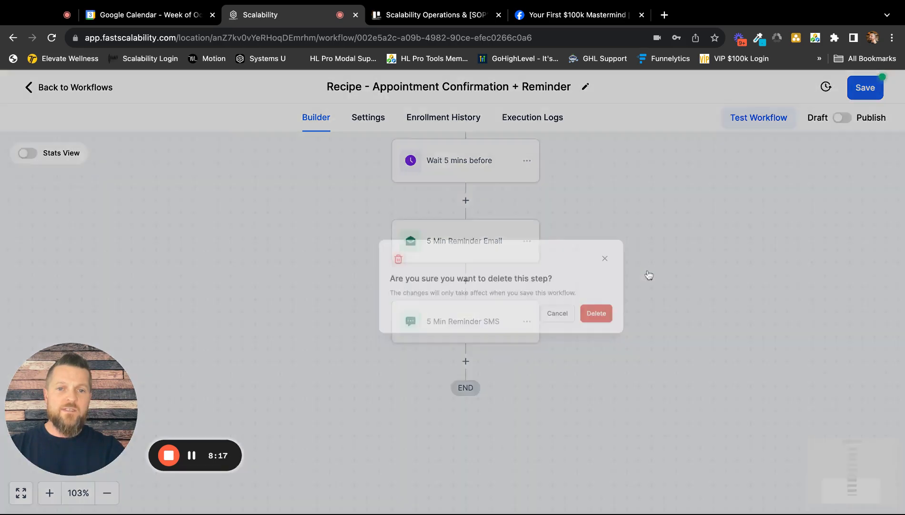
pyautogui.click(578, 328)
# Insert a Send Internal Notification action between the Wait 5 mins before step and the 5 Min Reminder SMS.
pyautogui.scroll(5, 608, 300)
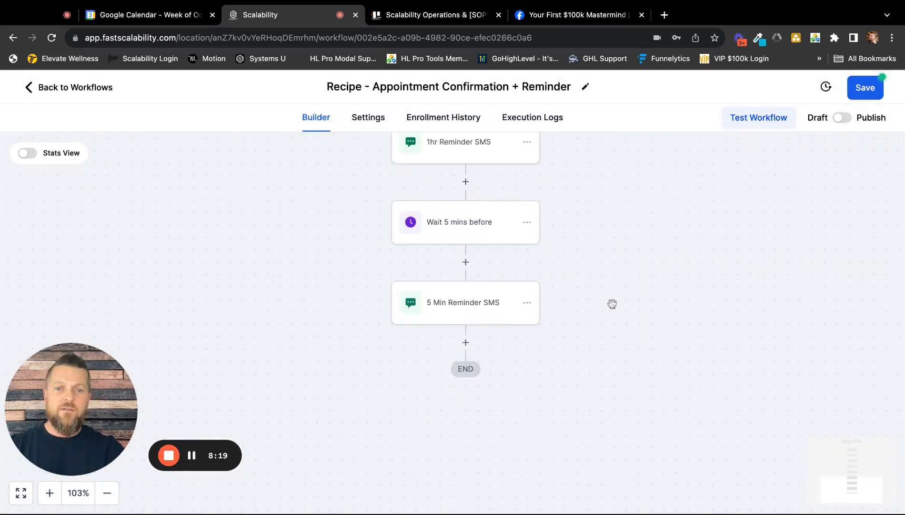
pyautogui.scroll(2, 614, 305)
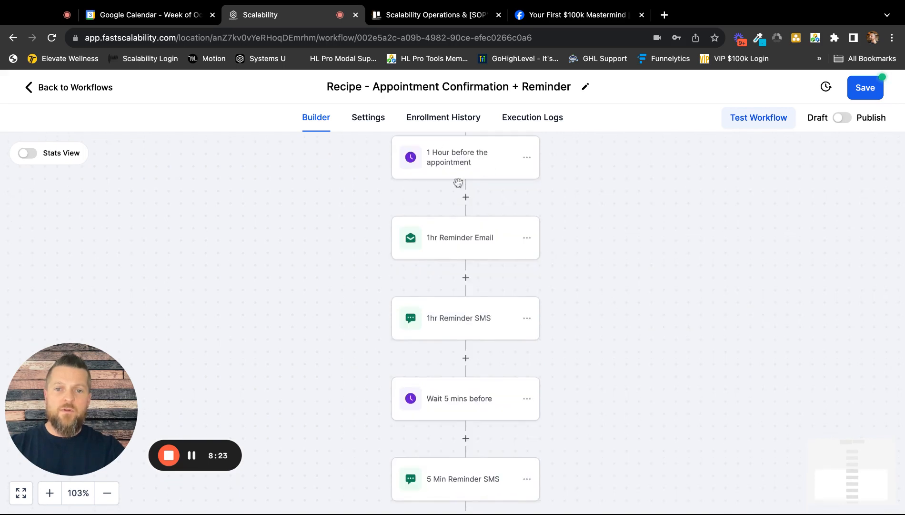
pyautogui.scroll(-3, 519, 293)
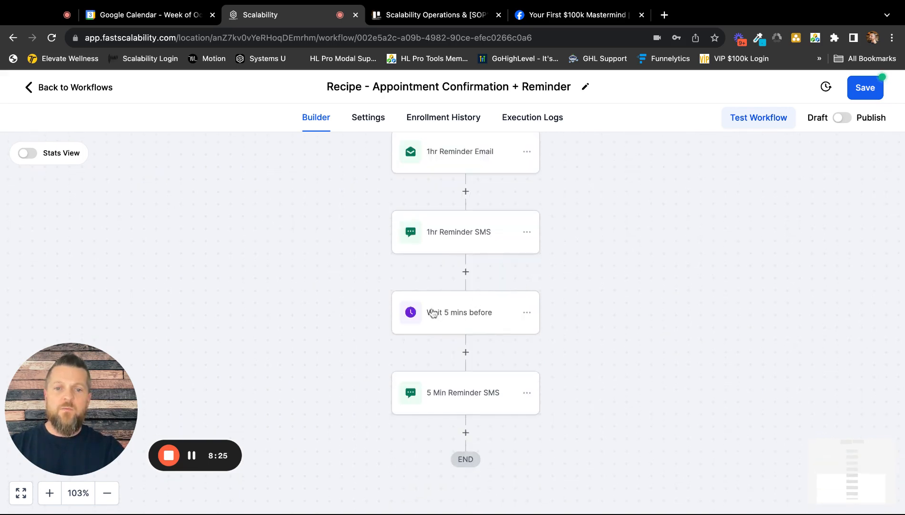
pyautogui.scroll(-1, 462, 317)
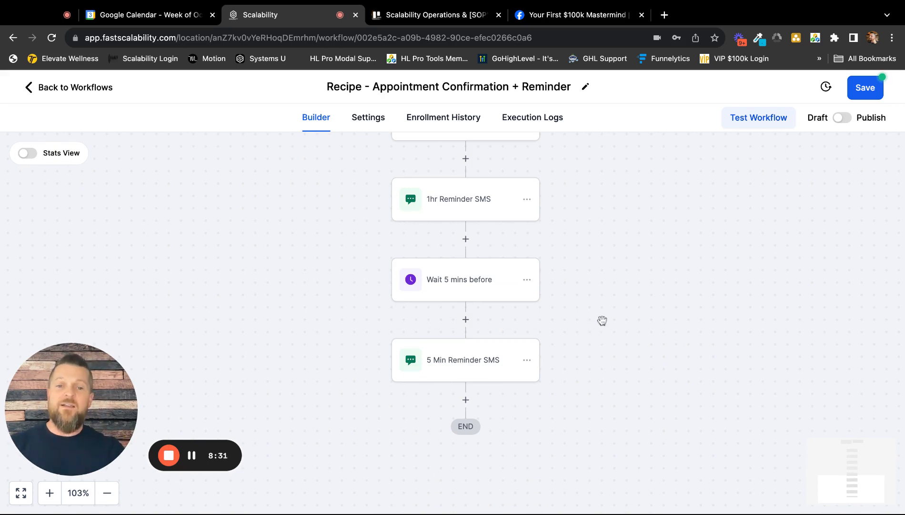
pyautogui.scroll(1, 575, 317)
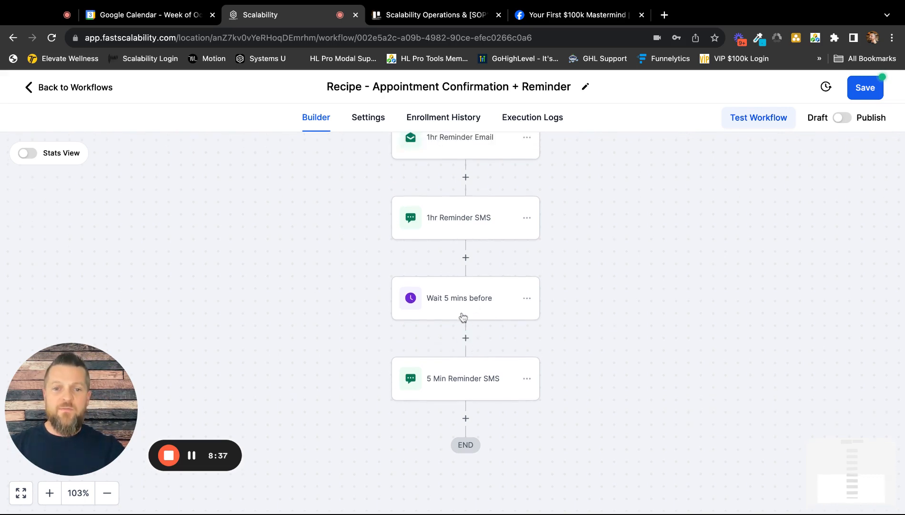
pyautogui.click(466, 338)
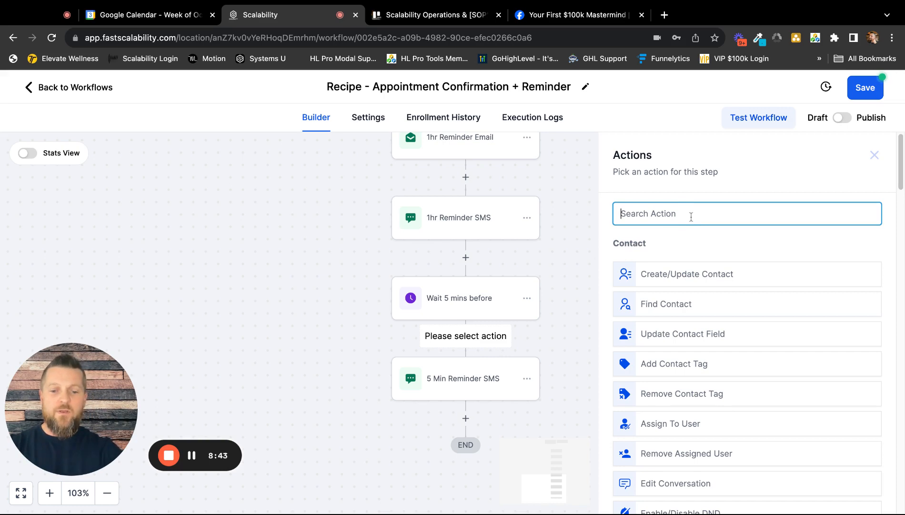
pyautogui.write('send in')
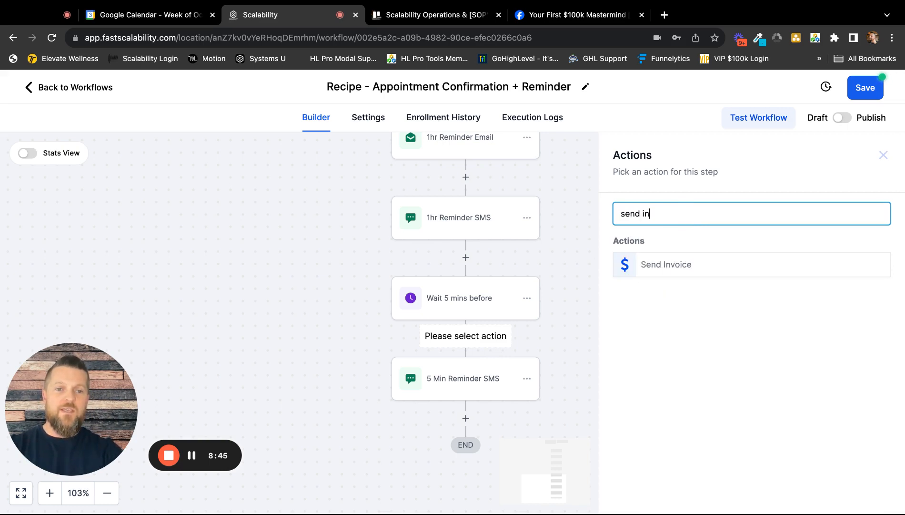
pyautogui.press('BackSpace')
pyautogui.press('BackSpace')
pyautogui.press('BackSpace')
pyautogui.press('BackSpace')
pyautogui.press('BackSpace')
pyautogui.press('BackSpace')
pyautogui.write('inter')
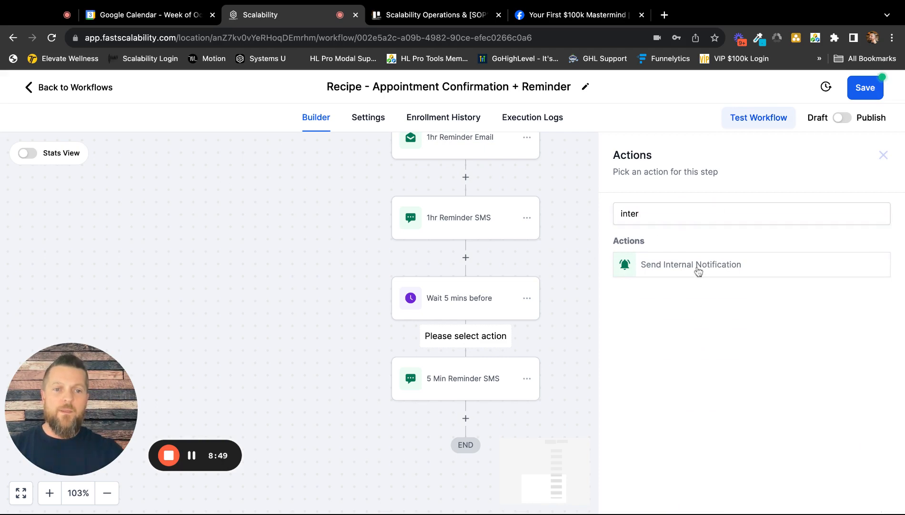
pyautogui.click(703, 270)
# Set the internal notification to SMS, sent to a Particular User, and select the listed account user as recipient.
pyautogui.click(665, 291)
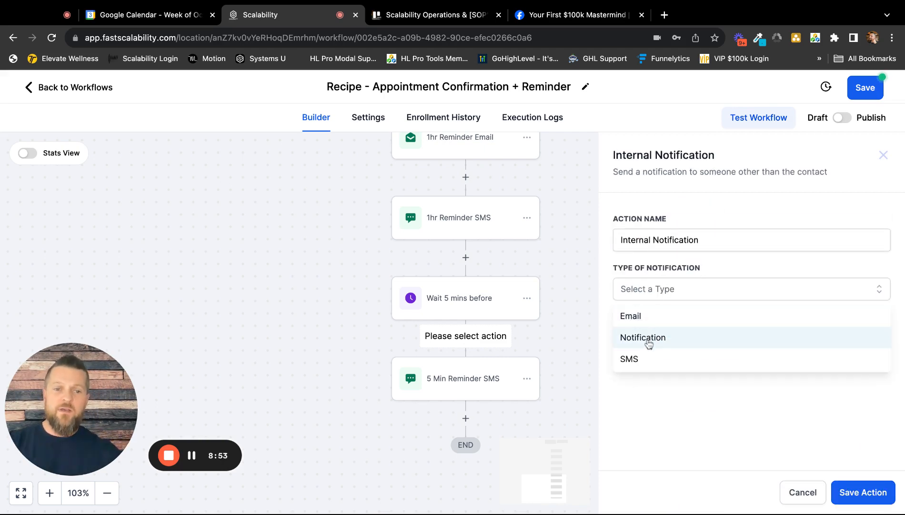
pyautogui.click(646, 365)
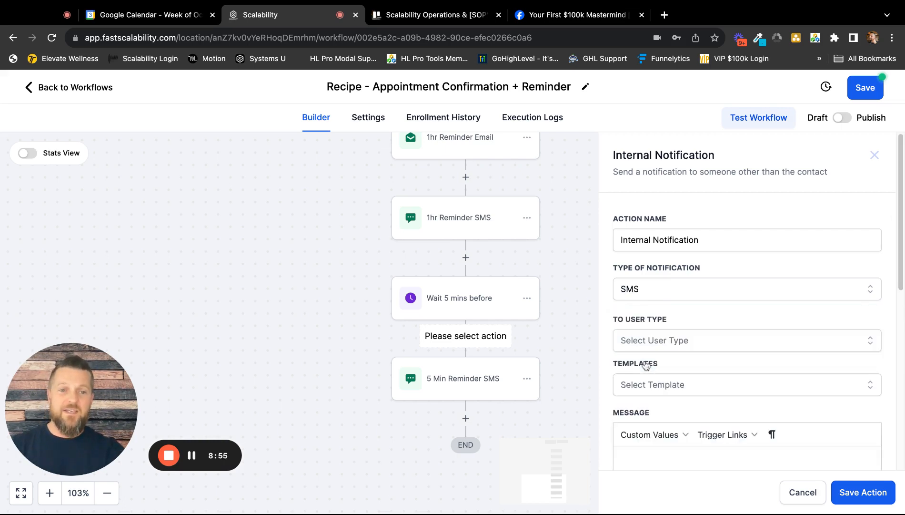
pyautogui.scroll(-5, 709, 288)
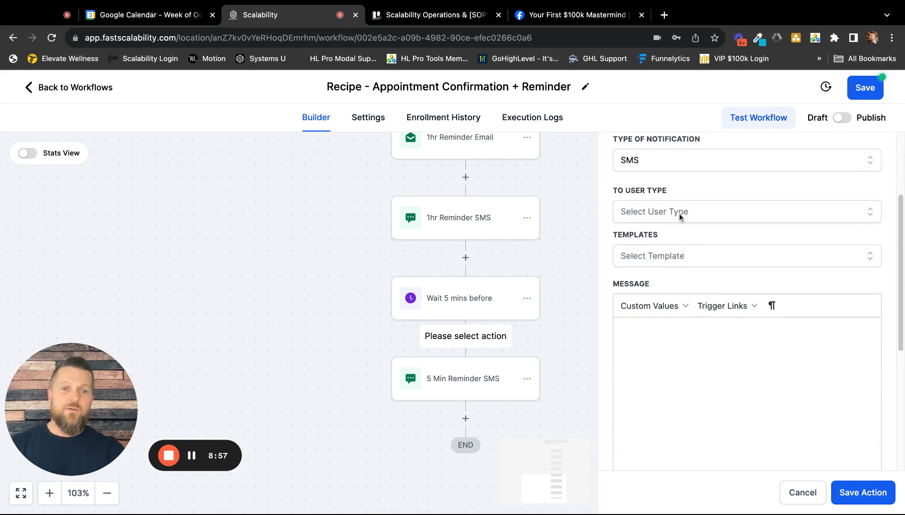
pyautogui.click(680, 213)
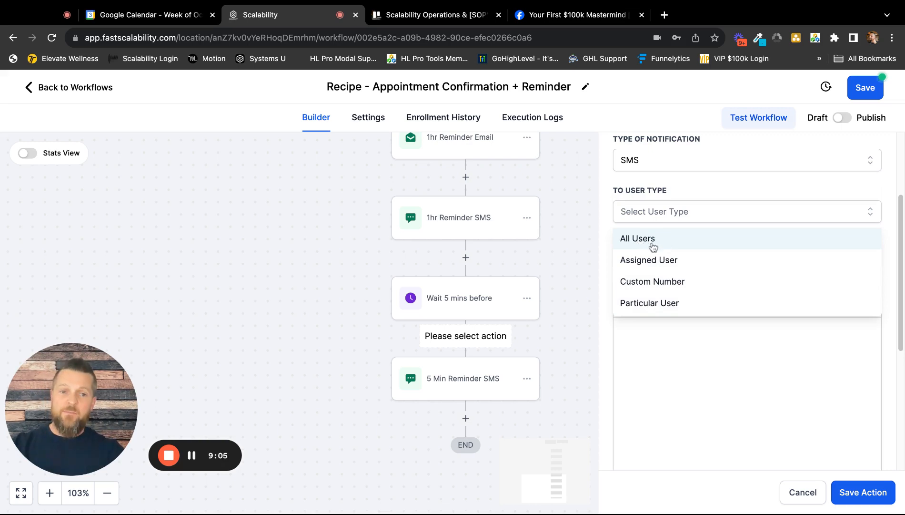
pyautogui.click(664, 308)
pyautogui.click(672, 261)
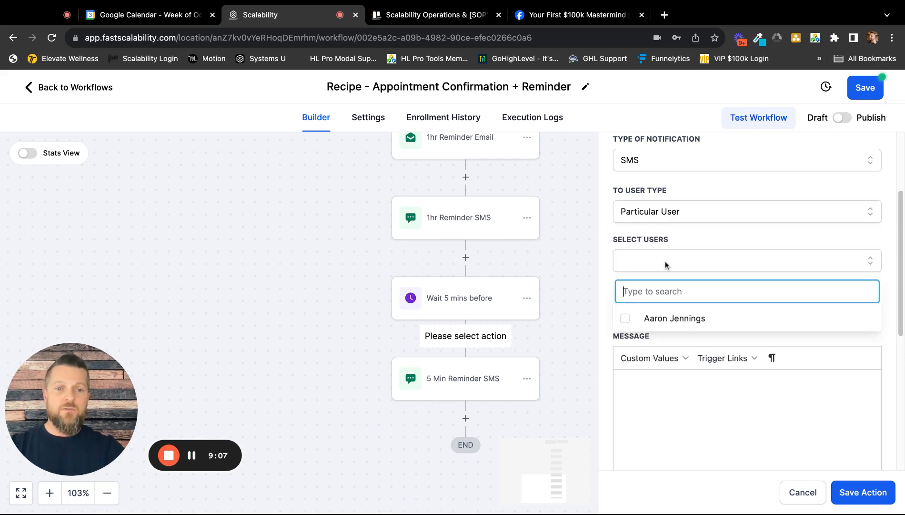
pyautogui.click(673, 315)
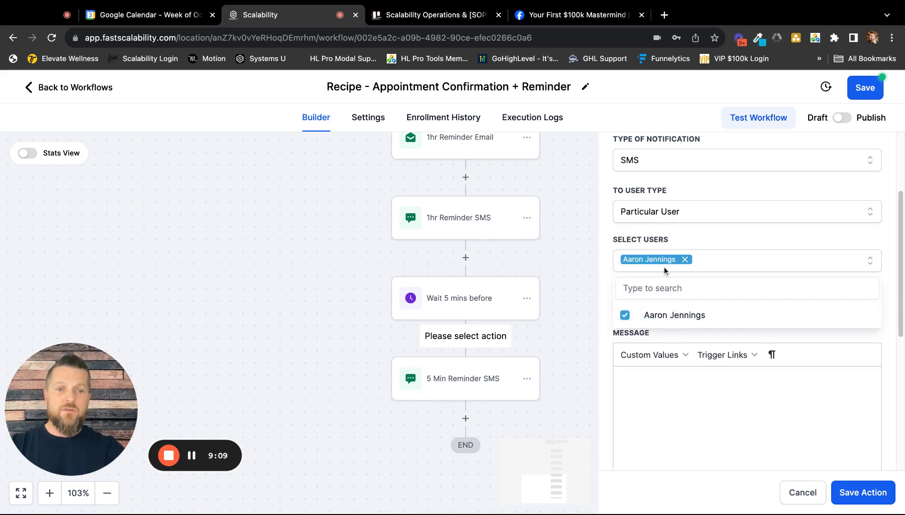
# Write the notification message greeting the recipient by first name, followed by "you need to call {{contact.name}} in 5 minutes." with the contact's full-name custom value.
pyautogui.click(674, 395)
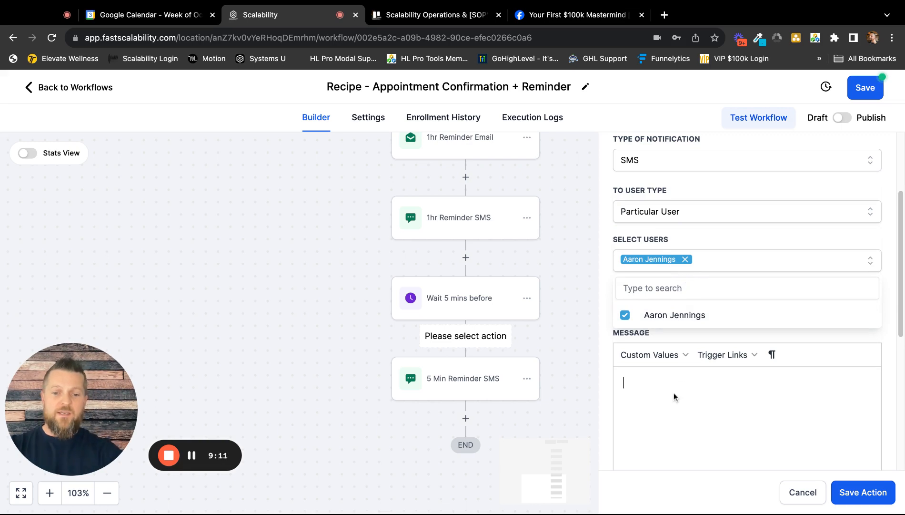
pyautogui.write('Hi Aaron,')
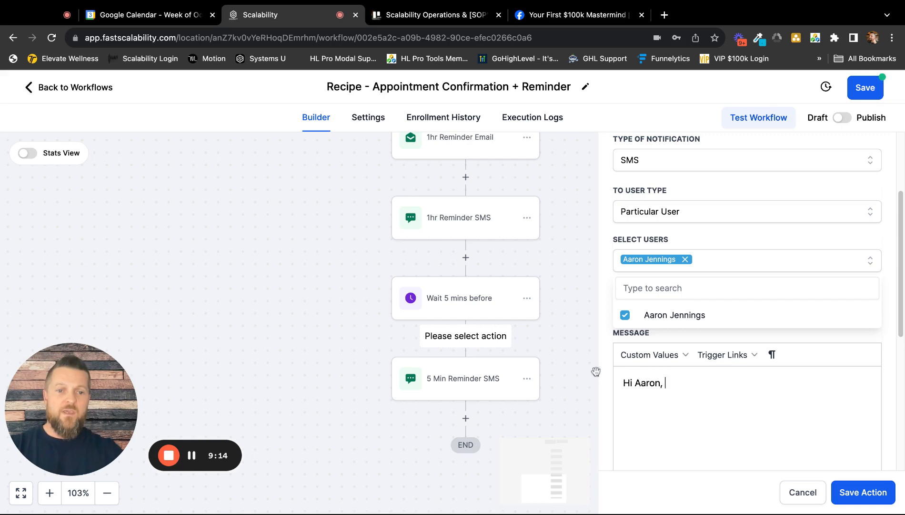
pyautogui.click(652, 355)
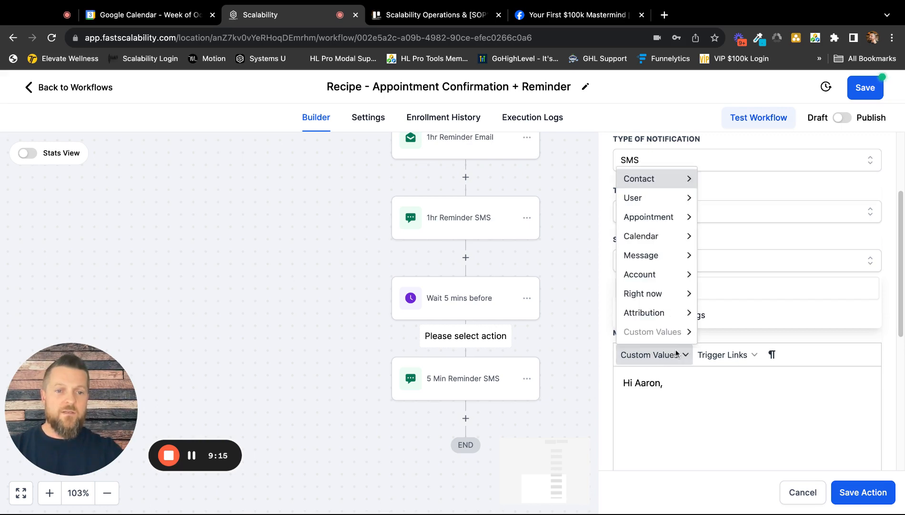
pyautogui.moveTo(672, 185)
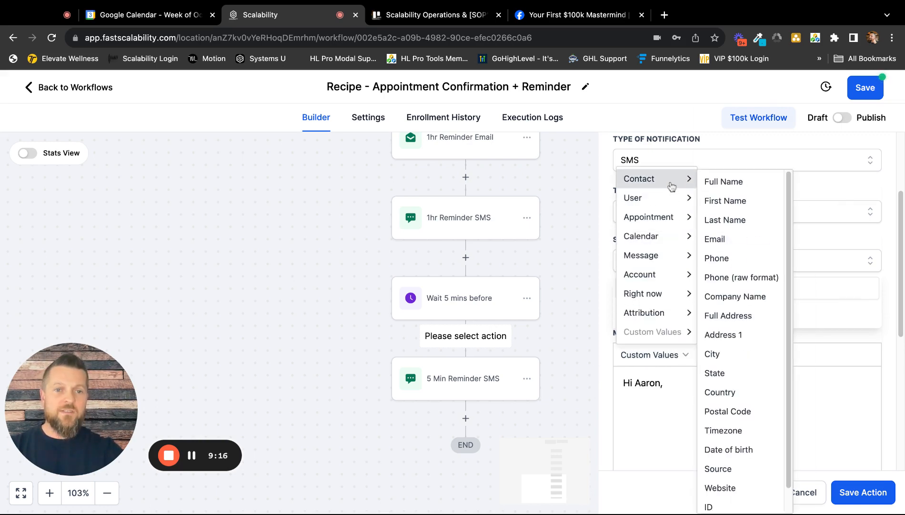
pyautogui.click(722, 183)
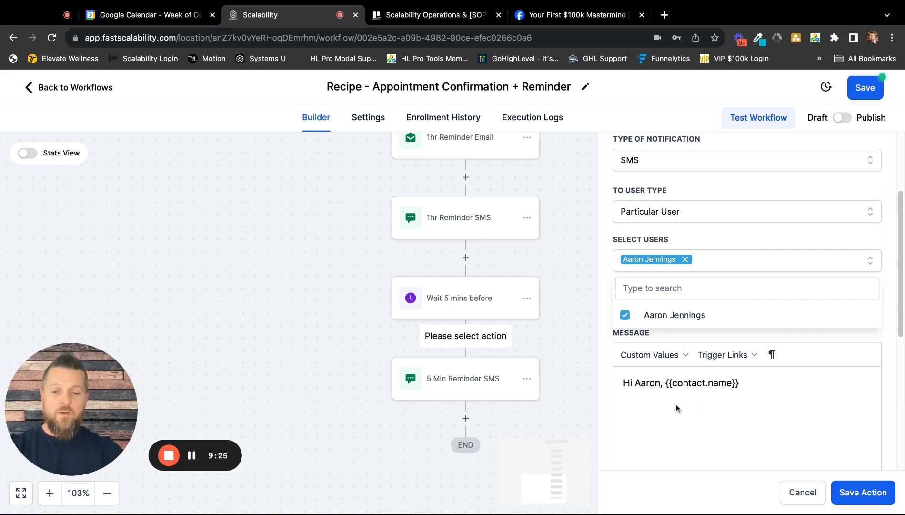
pyautogui.write('you need to')
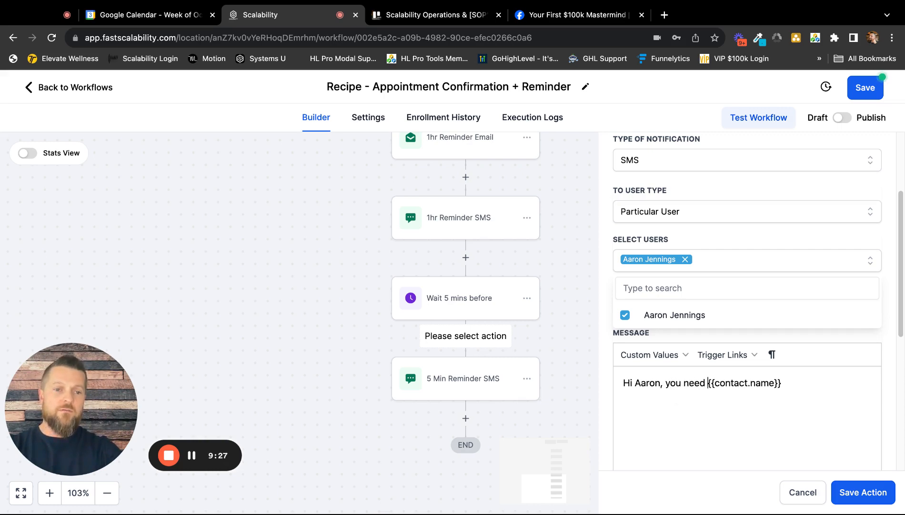
pyautogui.write(' call')
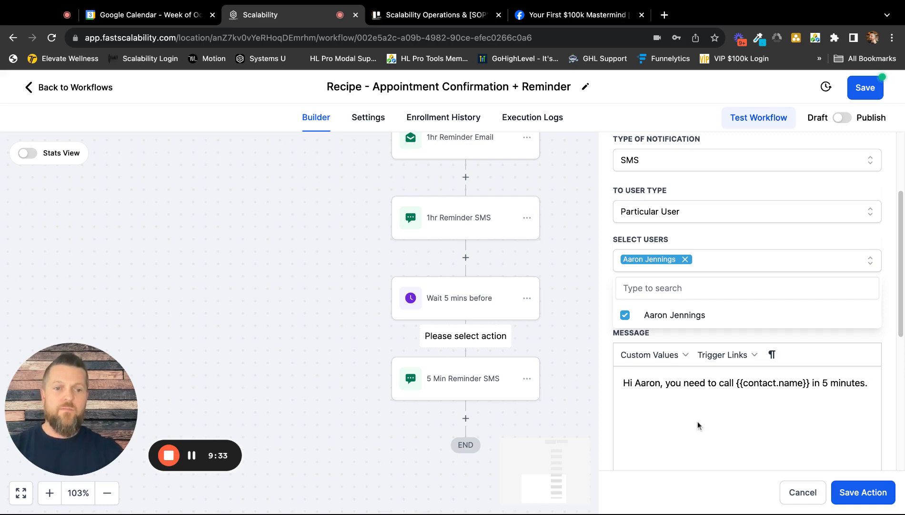
pyautogui.scroll(-3, 744, 427)
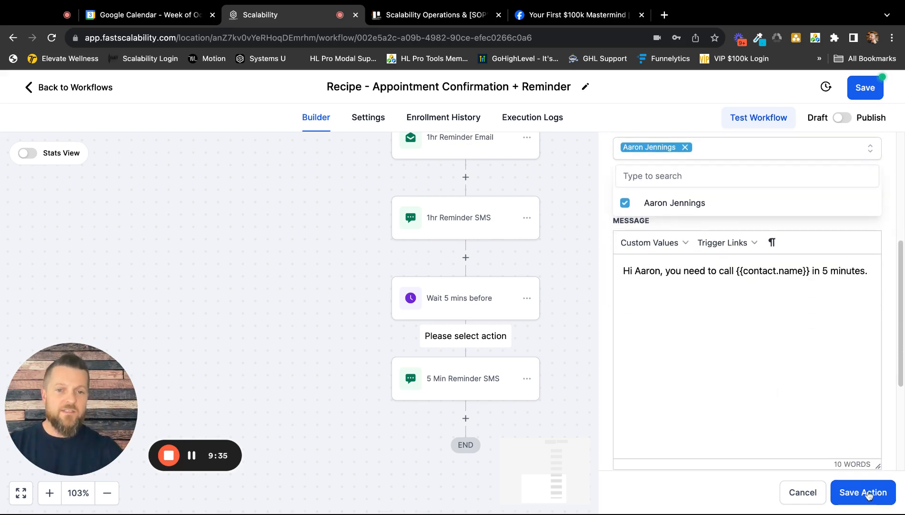
# Save the internal notification action and save the workflow.
pyautogui.click(868, 495)
pyautogui.scroll(-1, 630, 298)
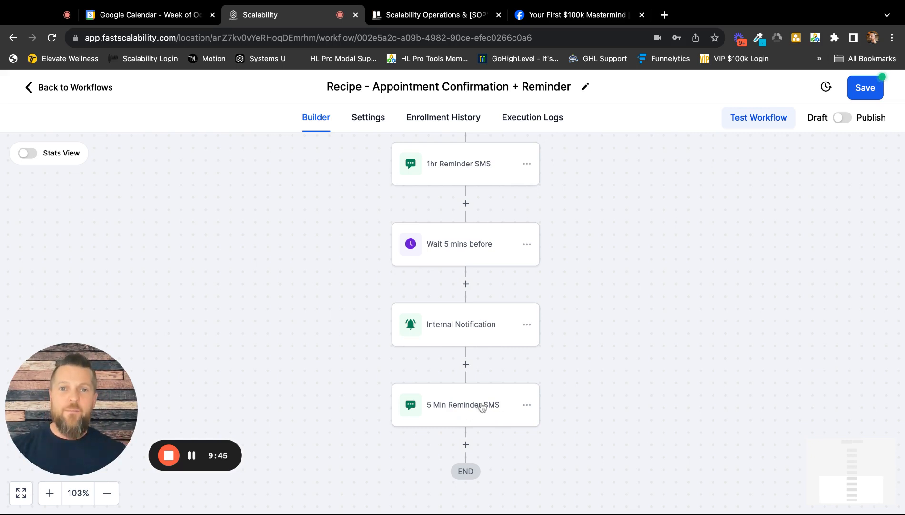
pyautogui.click(864, 91)
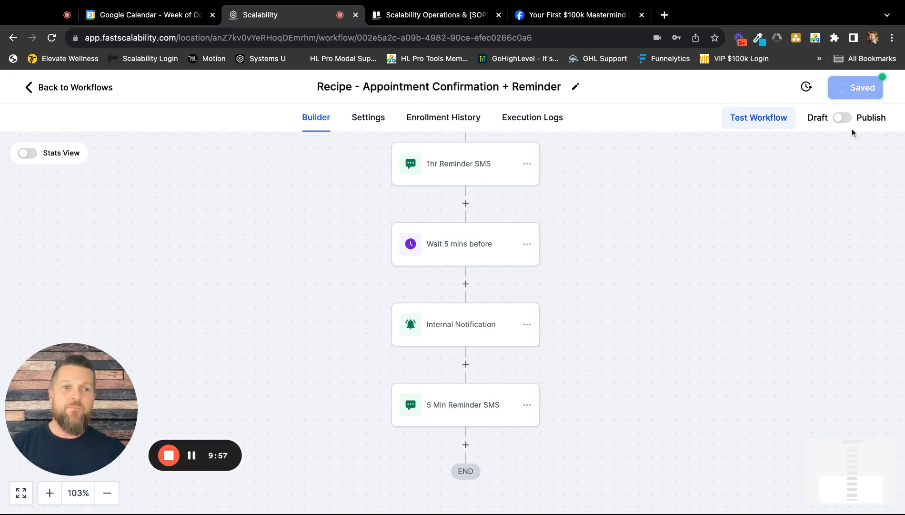
pyautogui.click(884, 89)
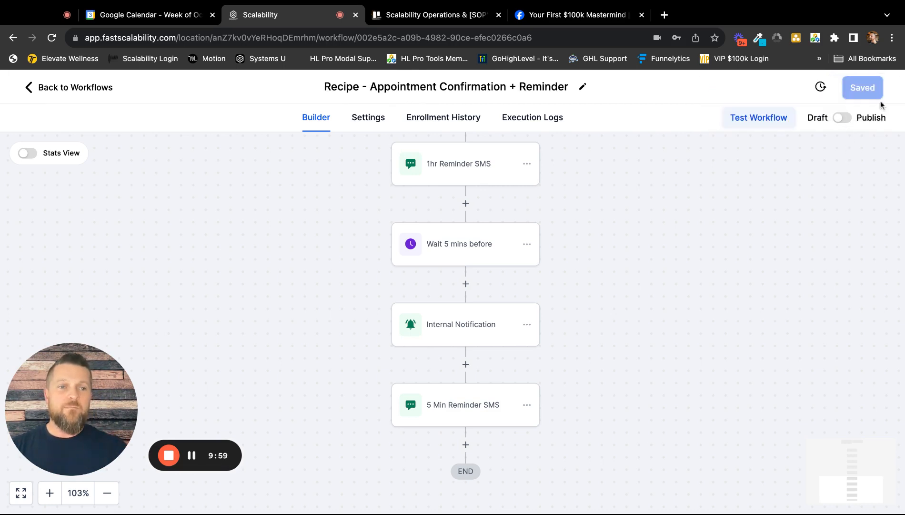
# Switch the appointment workflow from Draft to Publish and save it.
pyautogui.click(842, 119)
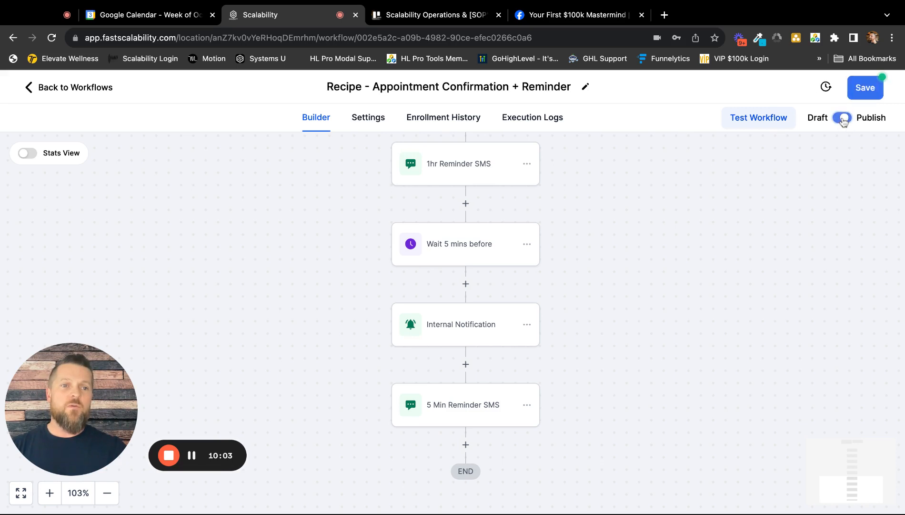
pyautogui.click(864, 96)
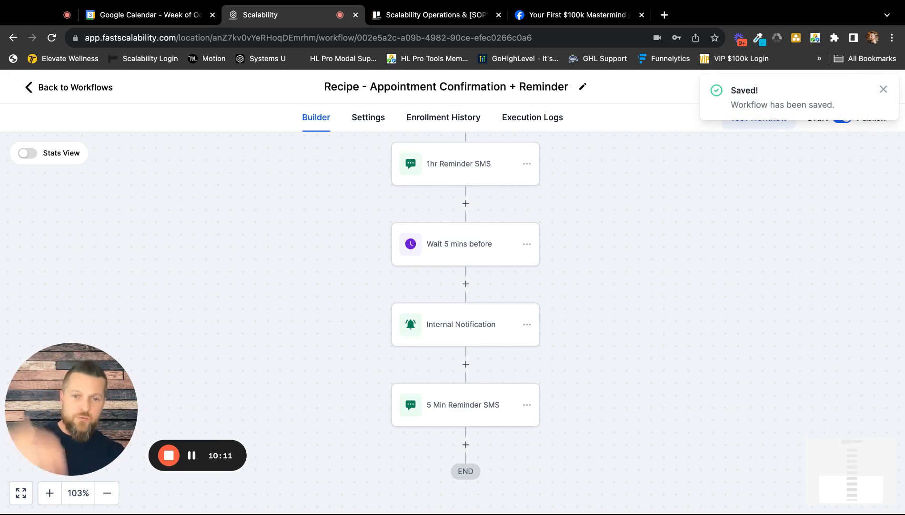
pyautogui.click(885, 91)
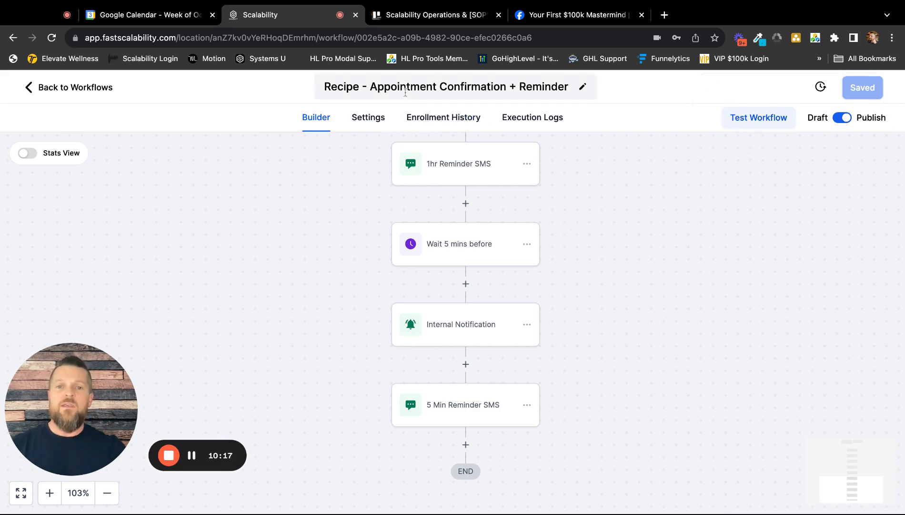
pyautogui.click(453, 86)
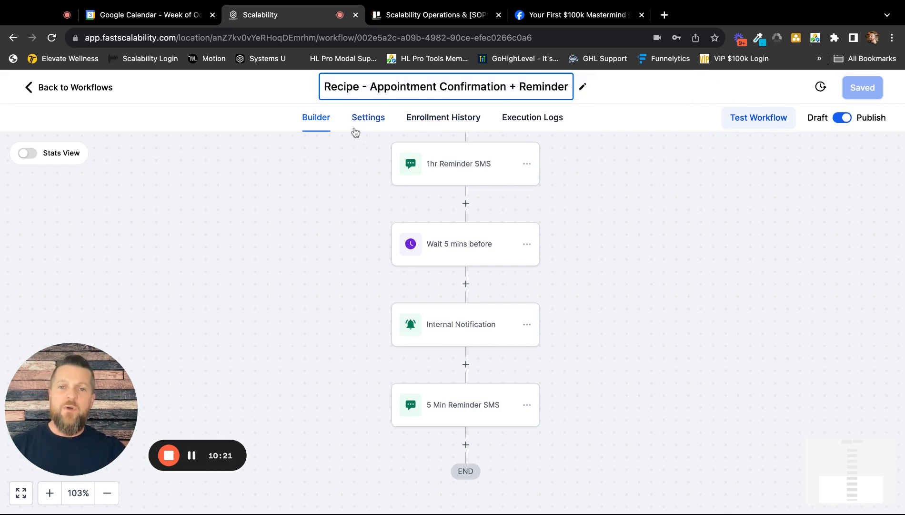
# Enable Allow re-entry in the workflow's contact settings and save the workflow.
pyautogui.click(367, 119)
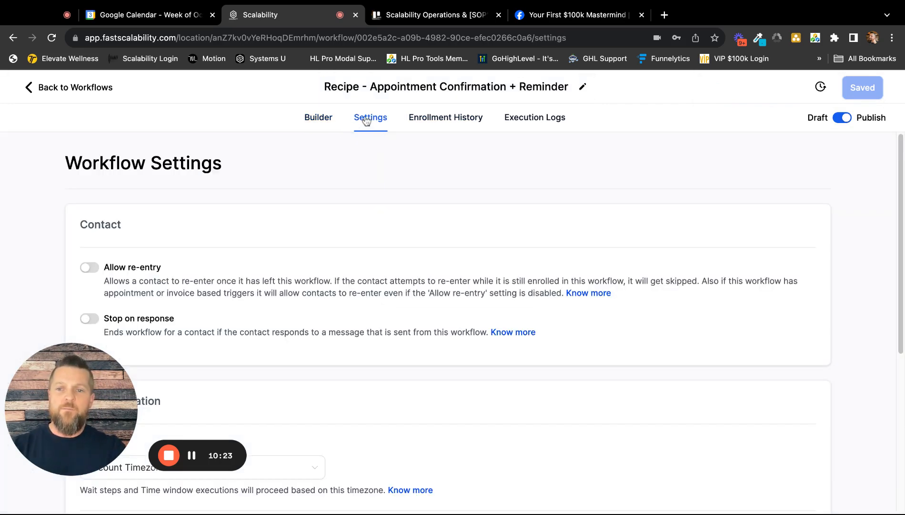
pyautogui.click(89, 266)
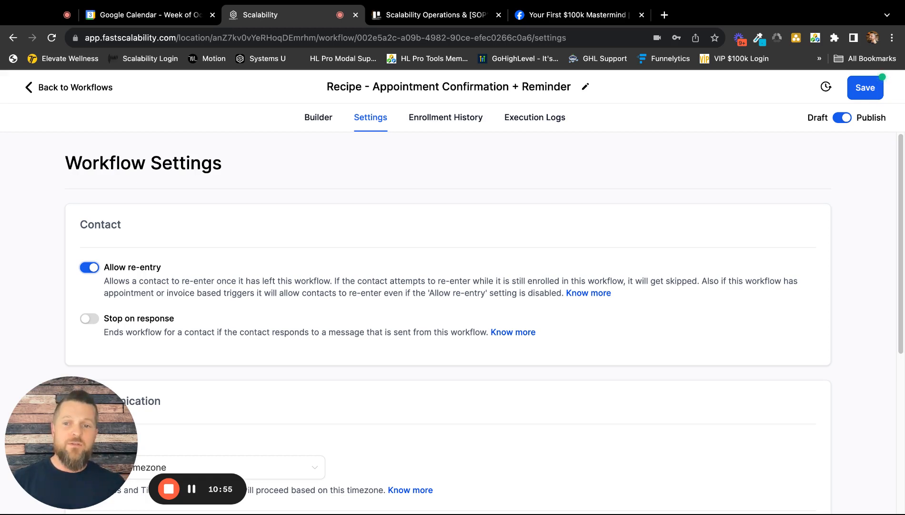
pyautogui.click(90, 268)
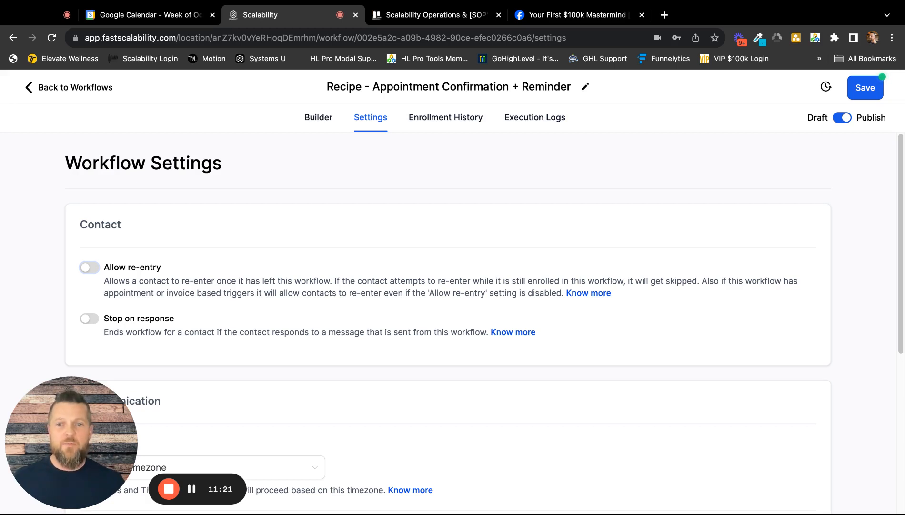
pyautogui.click(90, 267)
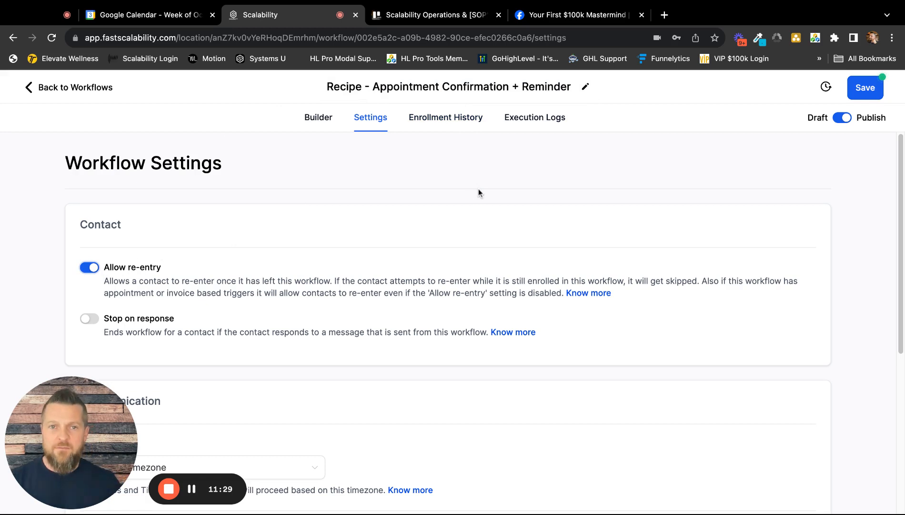
pyautogui.click(868, 89)
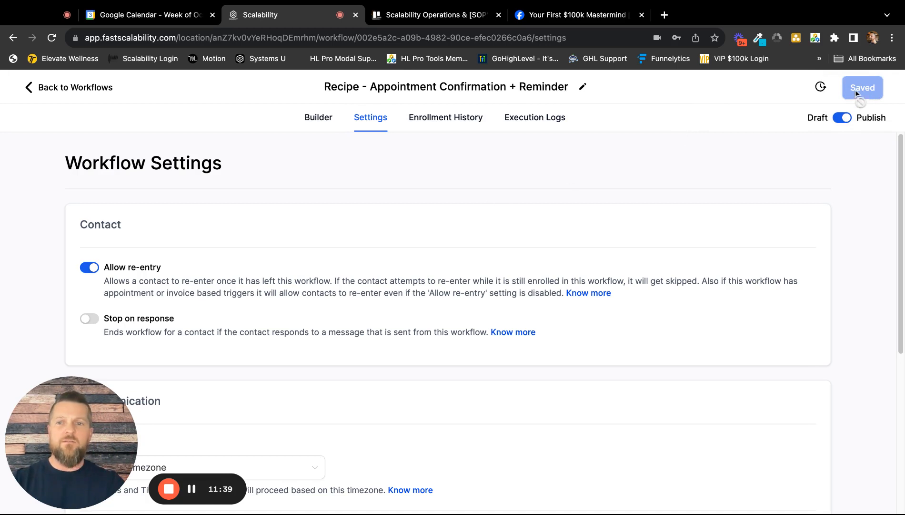
# Return to the workflow list and view the management options for the Recipe - Appointment Confirmation + Reminder workflow.
pyautogui.click(74, 89)
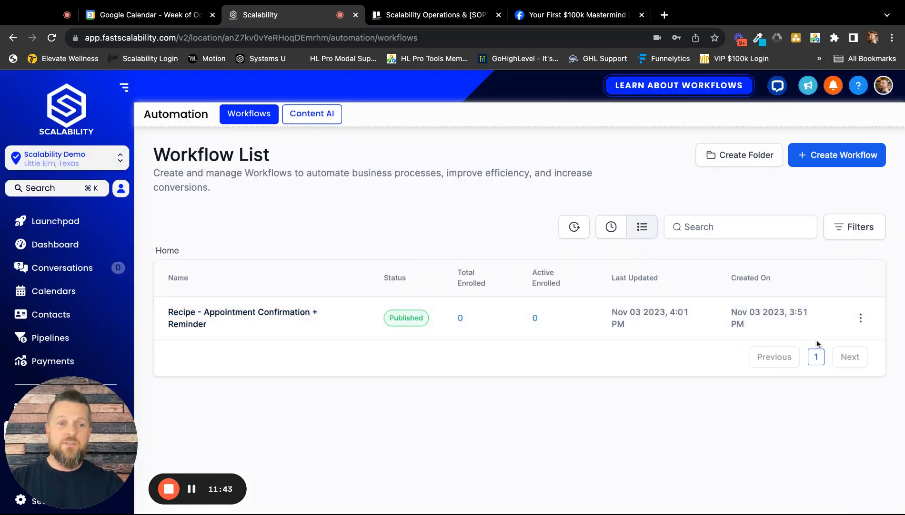
pyautogui.click(866, 318)
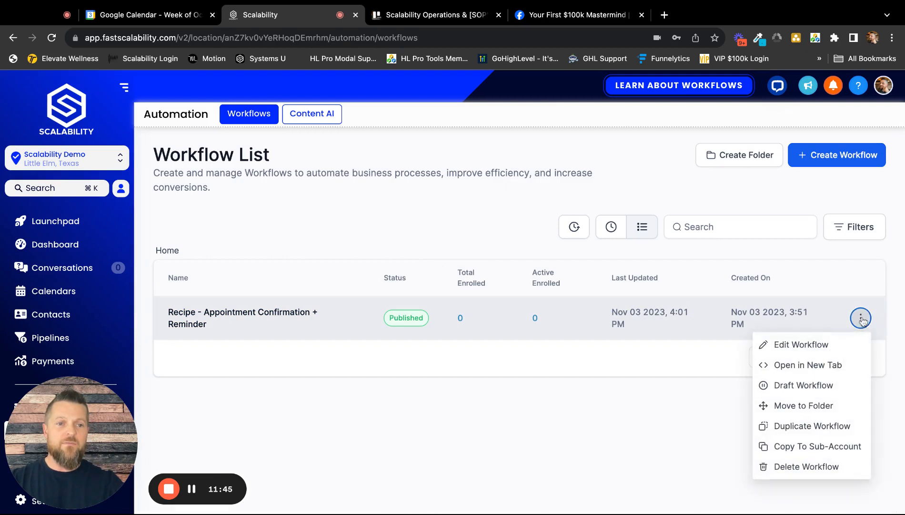
pyautogui.click(543, 422)
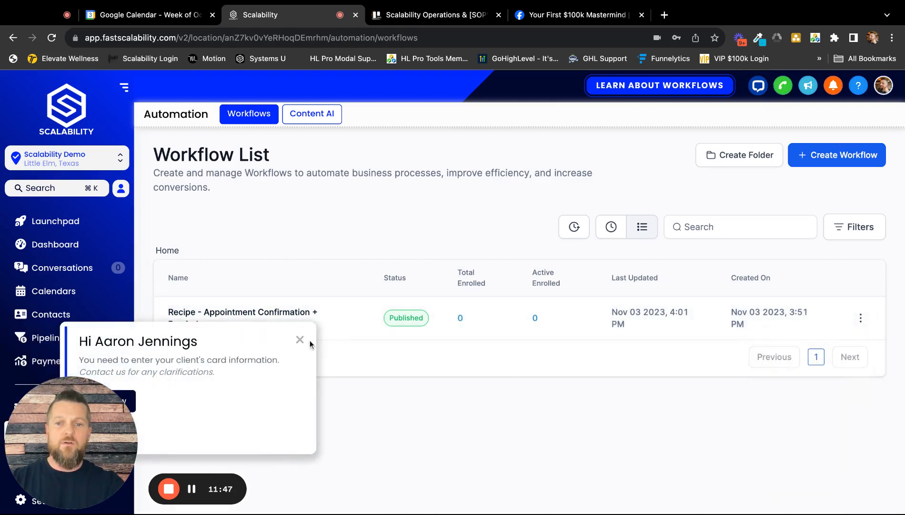
pyautogui.click(299, 339)
# Reopen the appointment workflow and turn on Stats View to examine the delivery statistics of its emails and SMS messages.
pyautogui.click(229, 317)
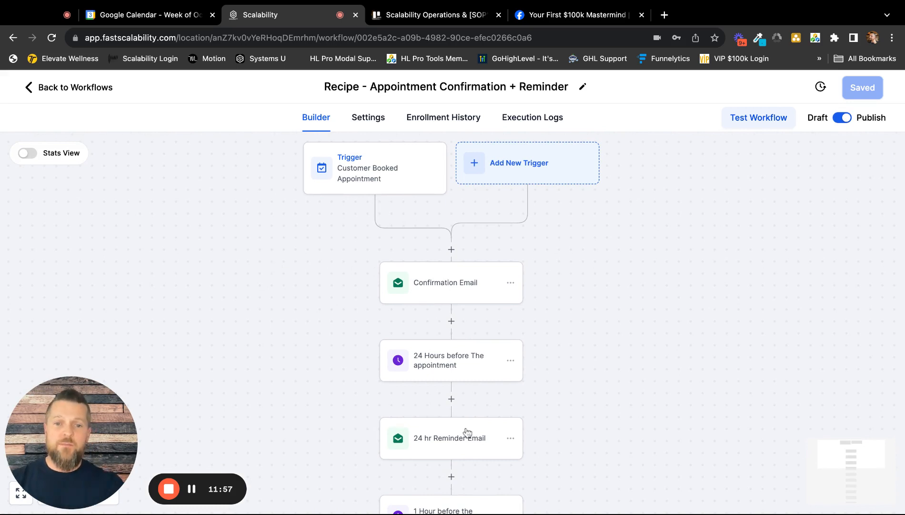
pyautogui.click(30, 157)
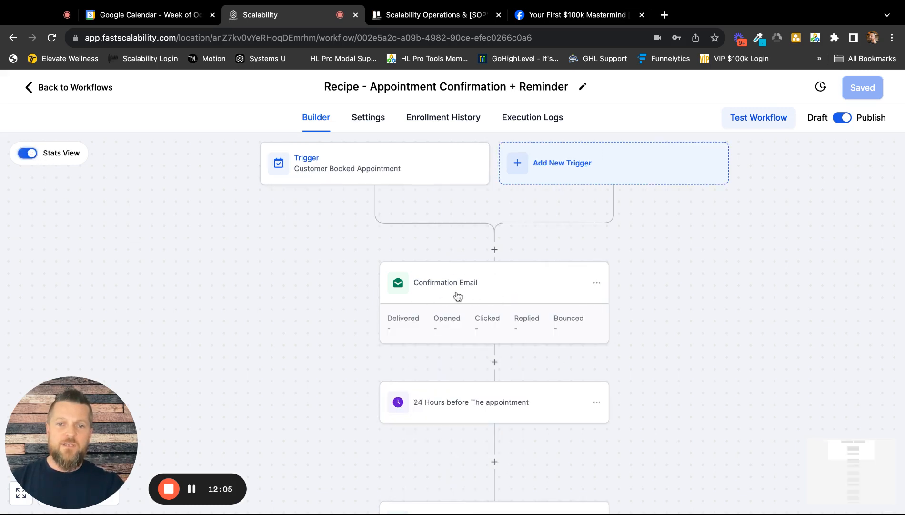
pyautogui.scroll(-3, 659, 324)
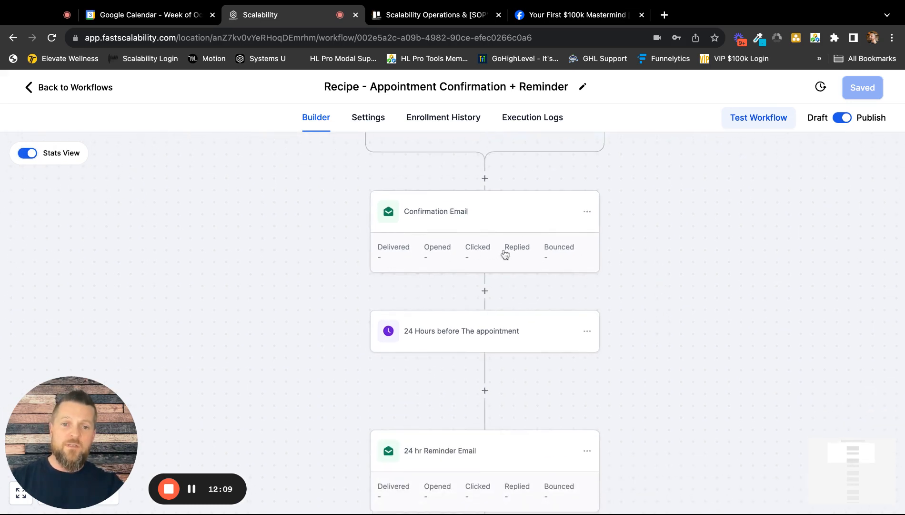
pyautogui.scroll(-3, 655, 304)
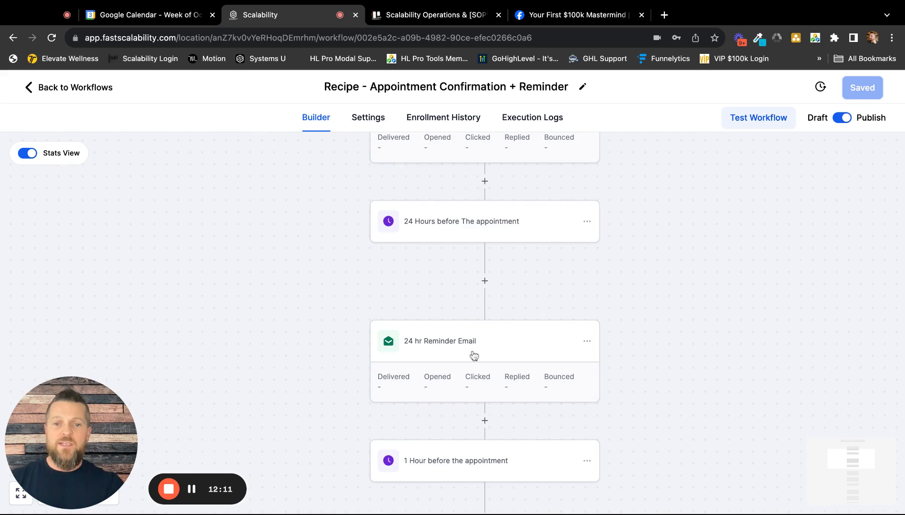
pyautogui.scroll(-1, 472, 353)
pyautogui.scroll(-7, 625, 327)
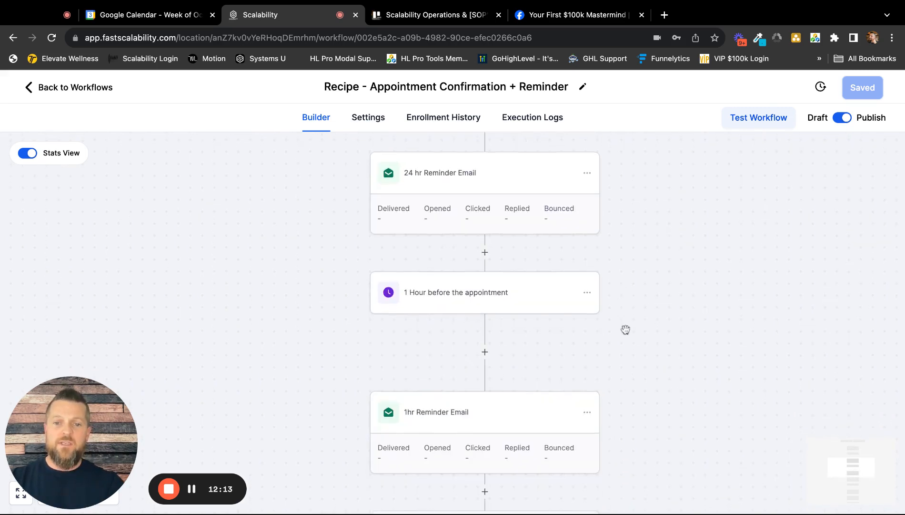
pyautogui.scroll(-1, 459, 352)
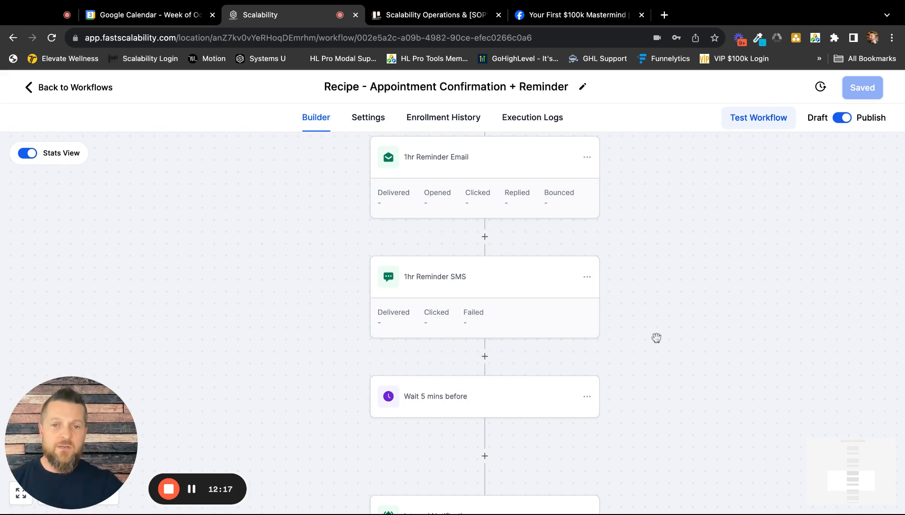
pyautogui.scroll(3, 653, 330)
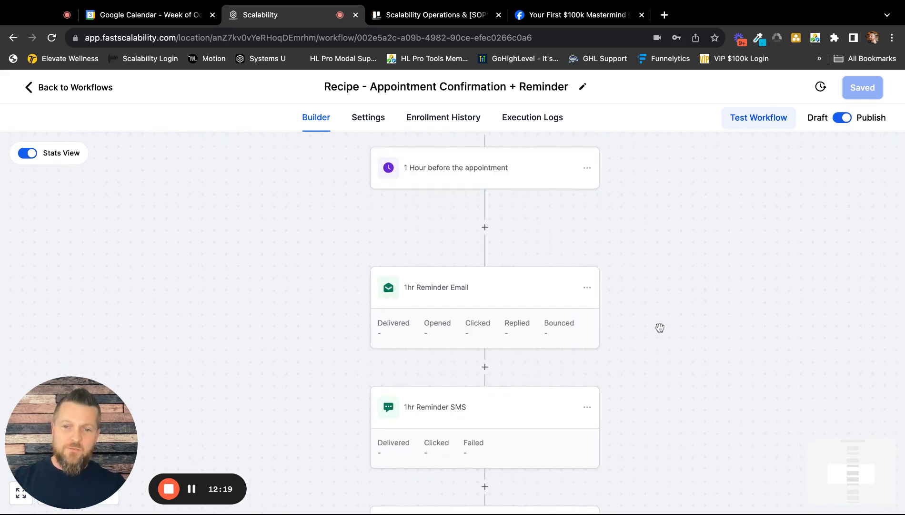
pyautogui.scroll(4, 655, 329)
pyautogui.scroll(7, 659, 327)
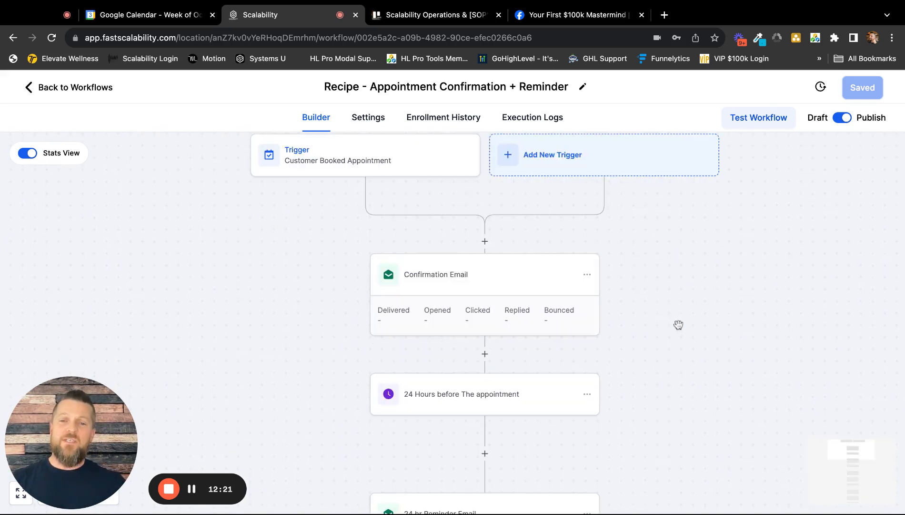